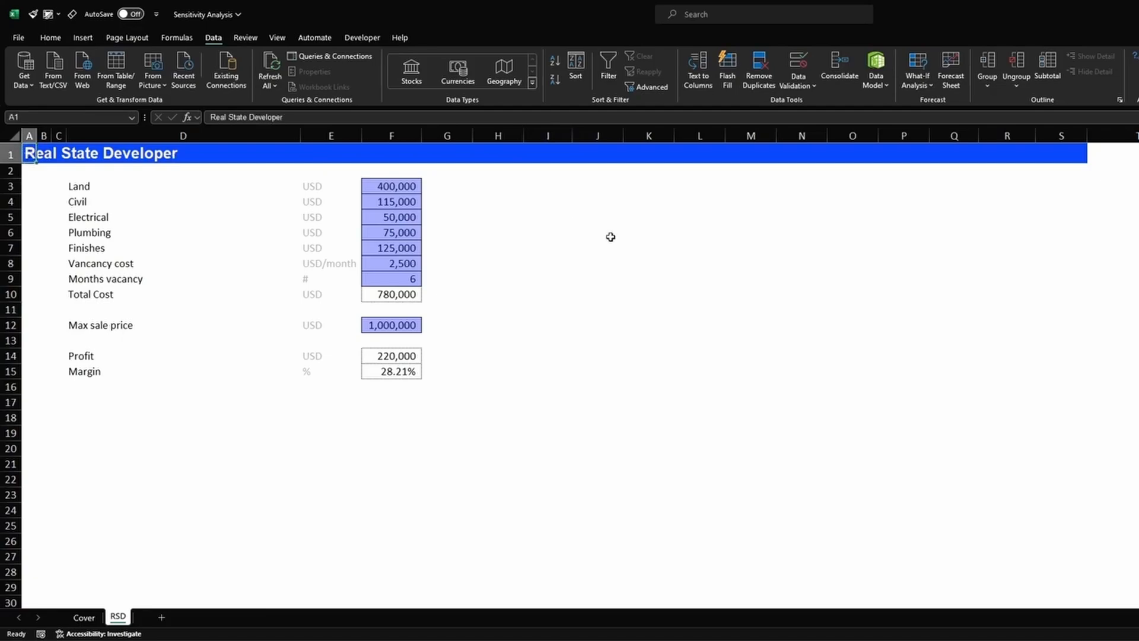
- Highlight the model's input rows one at a time, from Land down to Months vacancy
drag(10, 187, 21, 278)
click(8, 186)
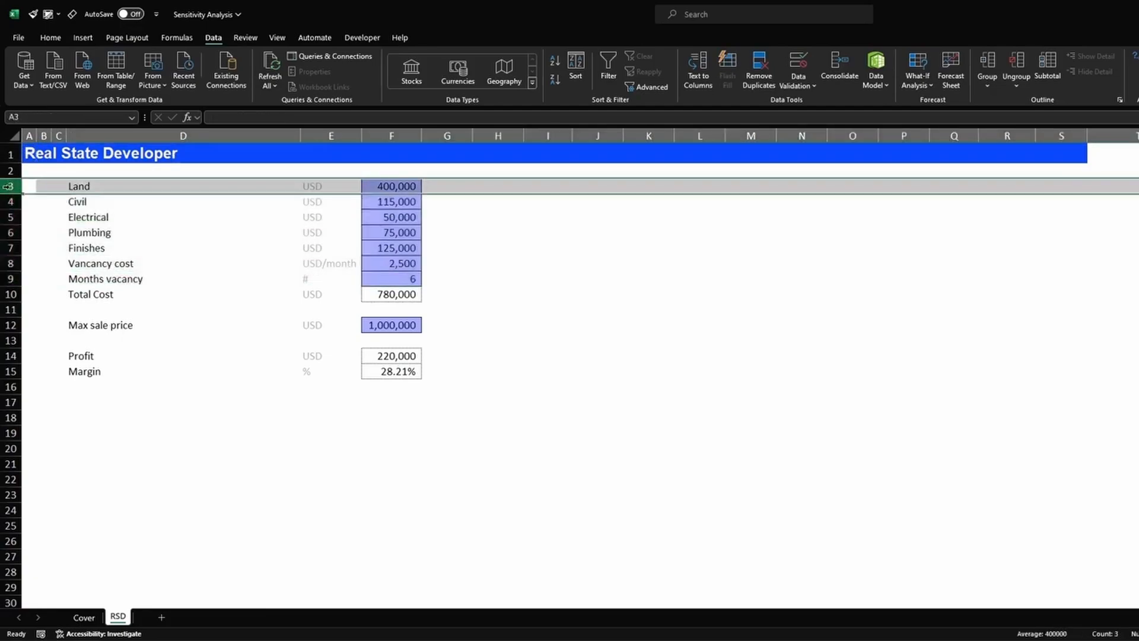
key(Down)
key(shift+space)
key(Down)
key(shift+space)
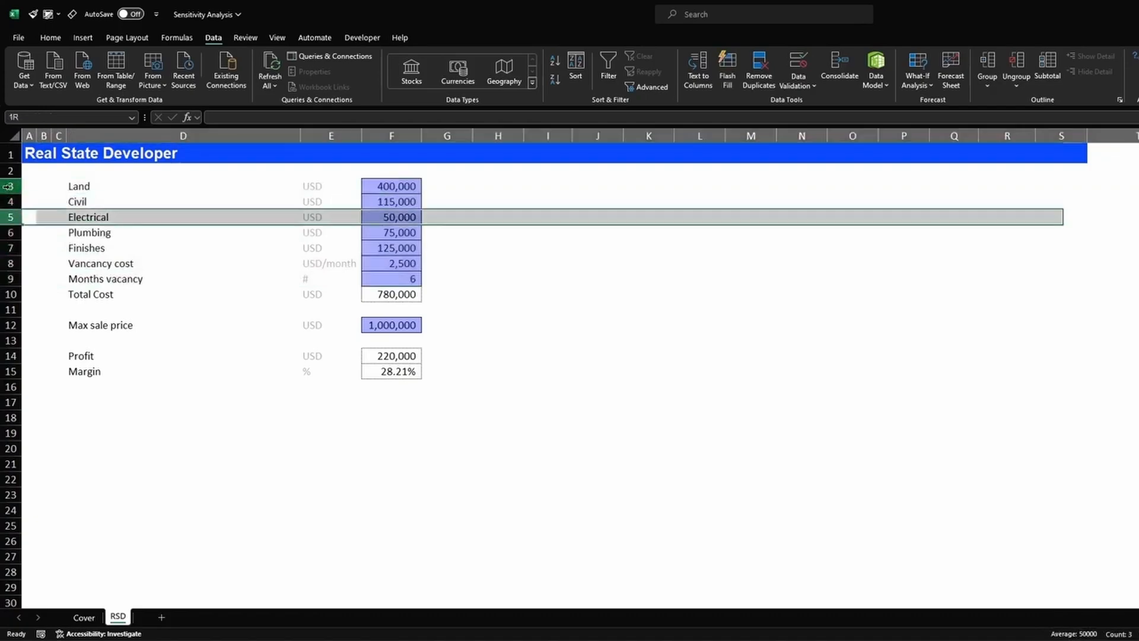
key(Down)
key(shift+space)
key(Down)
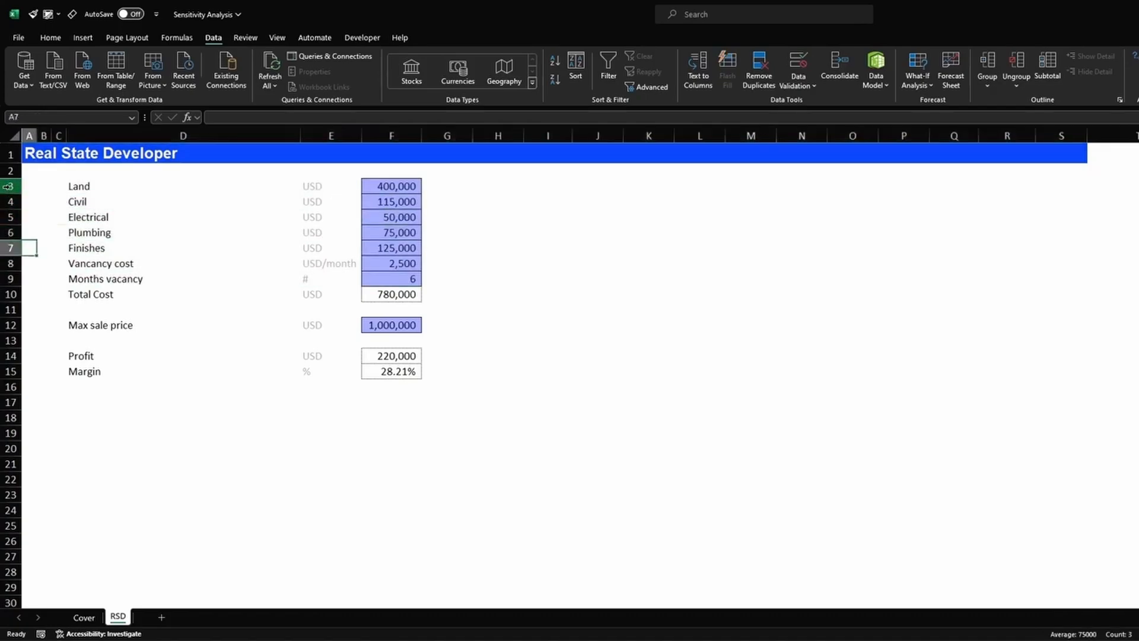
key(shift+space)
key(Down)
key(shift+space)
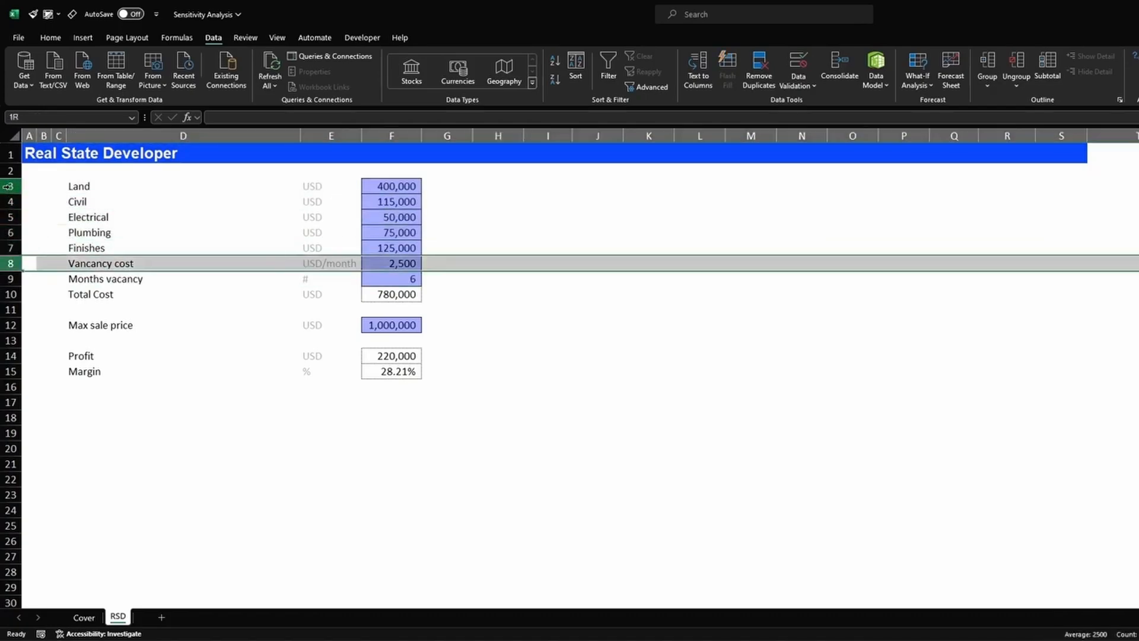
key(Down)
key(shift+space)
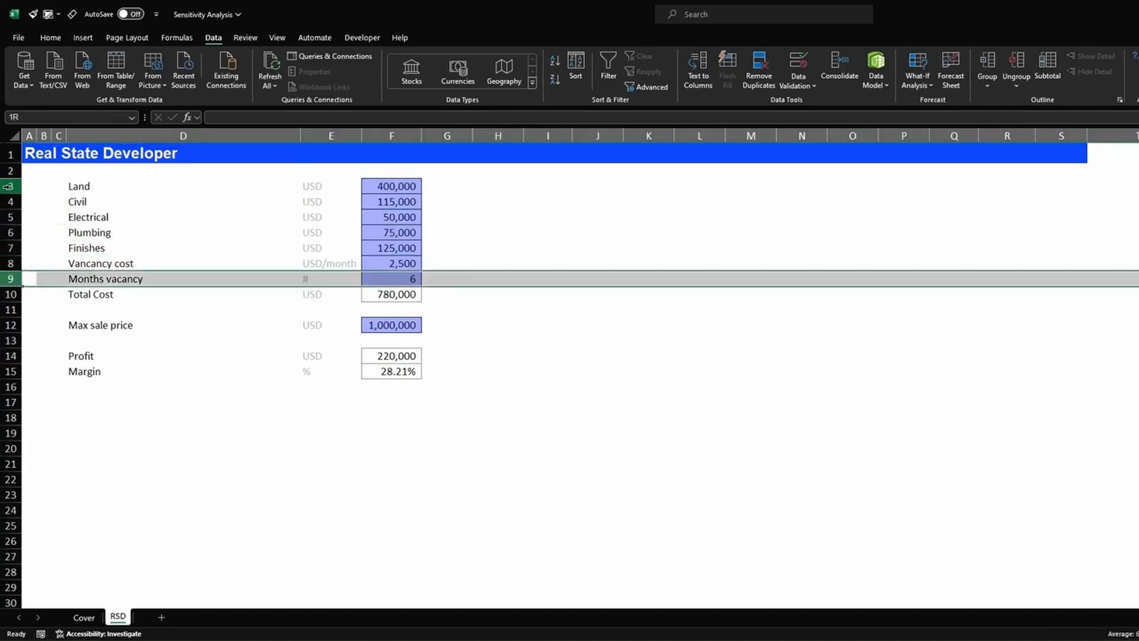
- Inspect the Total Cost formula in F10, which sums the five construction costs F3:F7
key(Right)
key(Right)
key(Right)
key(Right)
key(Right)
key(Right)
key(Right)
key(Left)
key(Down)
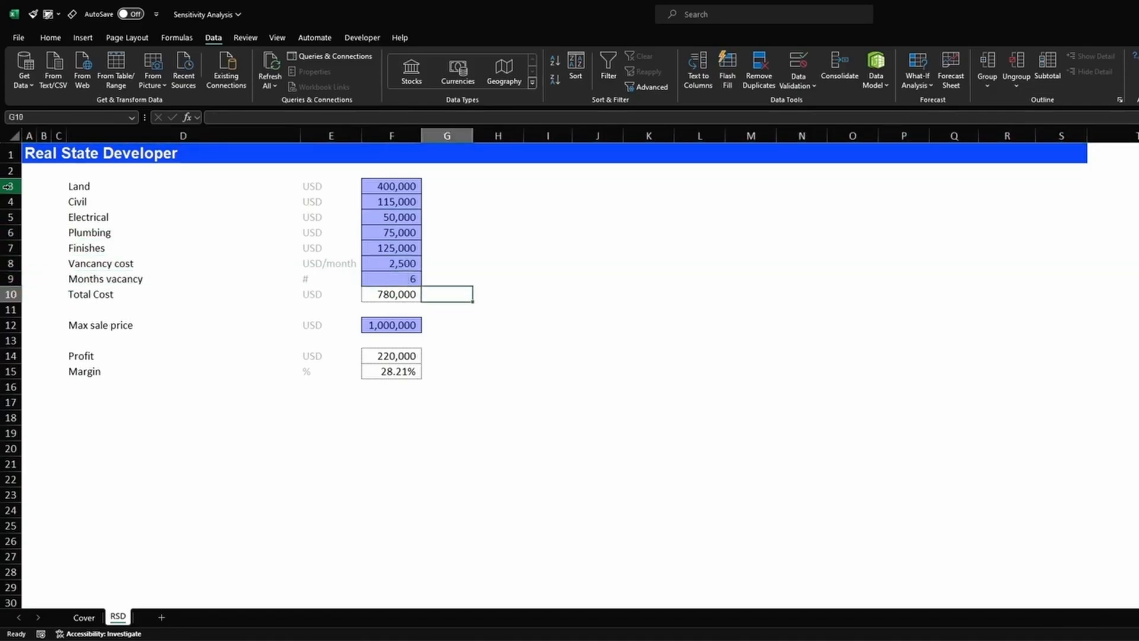
key(Left)
key(F2)
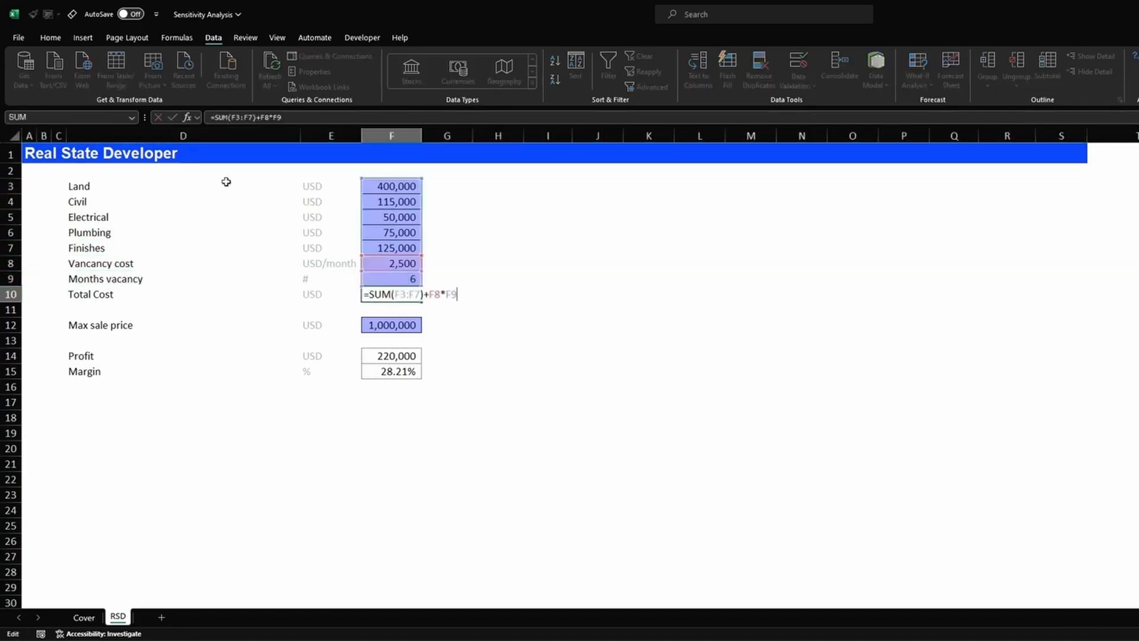
drag(383, 185, 386, 278)
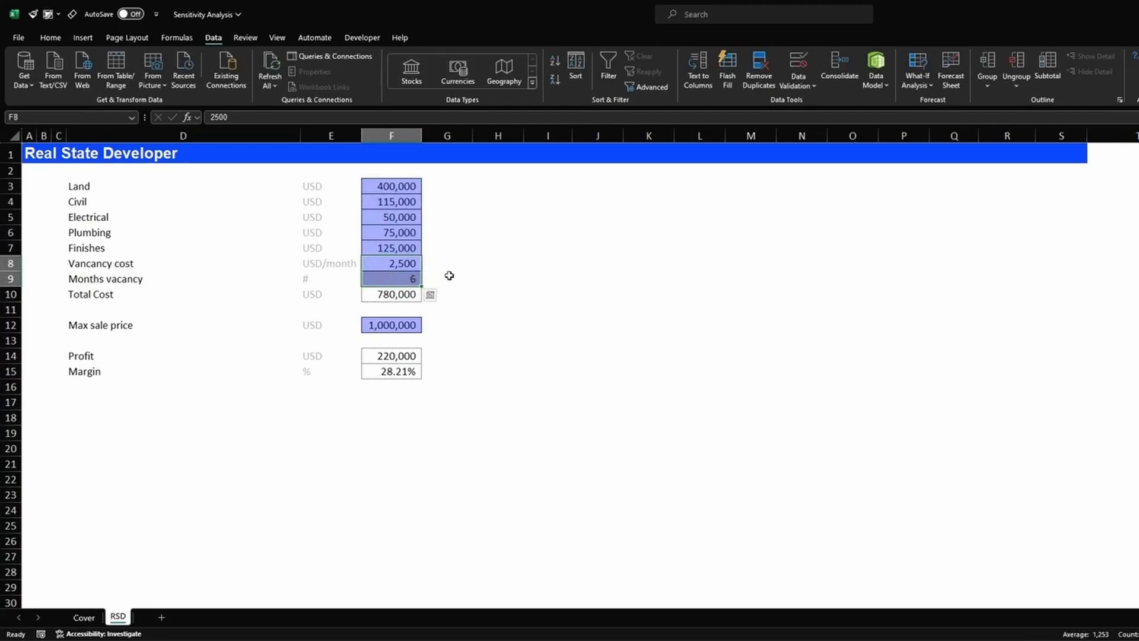
click(402, 296)
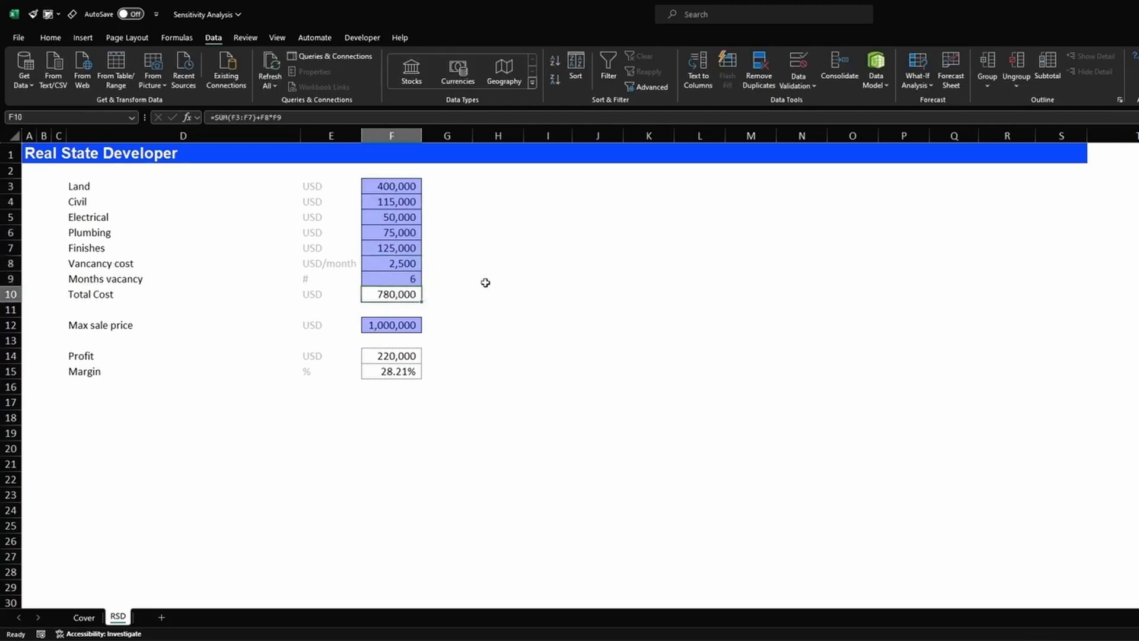
key(F2)
key(Escape)
- Review the Profit formula in F14 and the Margin formula in F15, leaving both unchanged
key(Down)
key(Down)
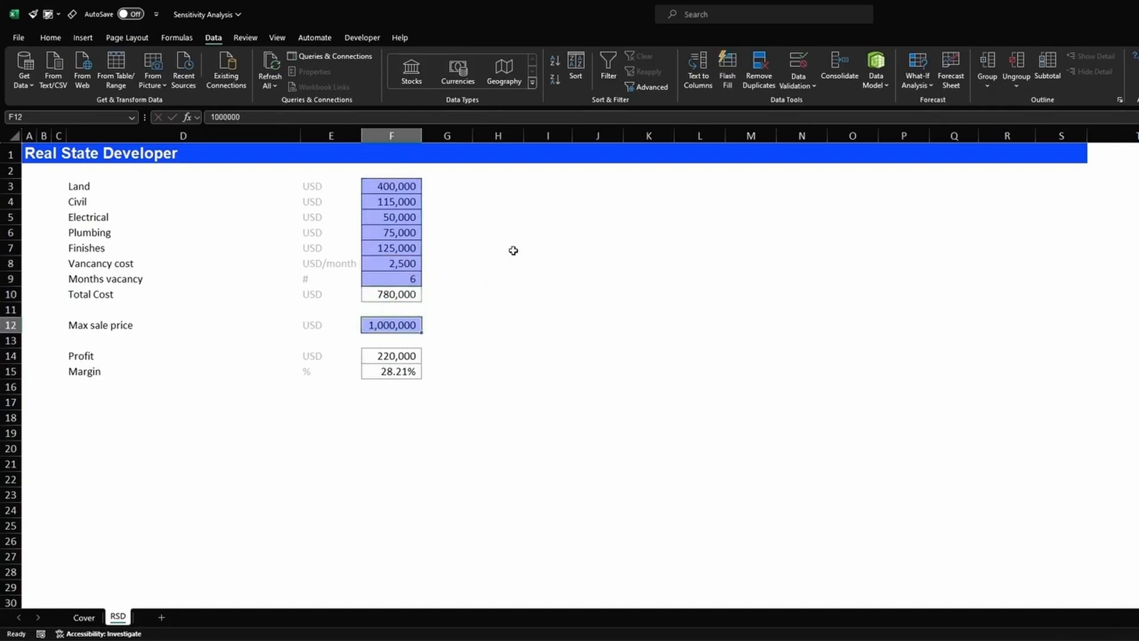
key(shift+space)
key(Left)
key(Right)
key(Right)
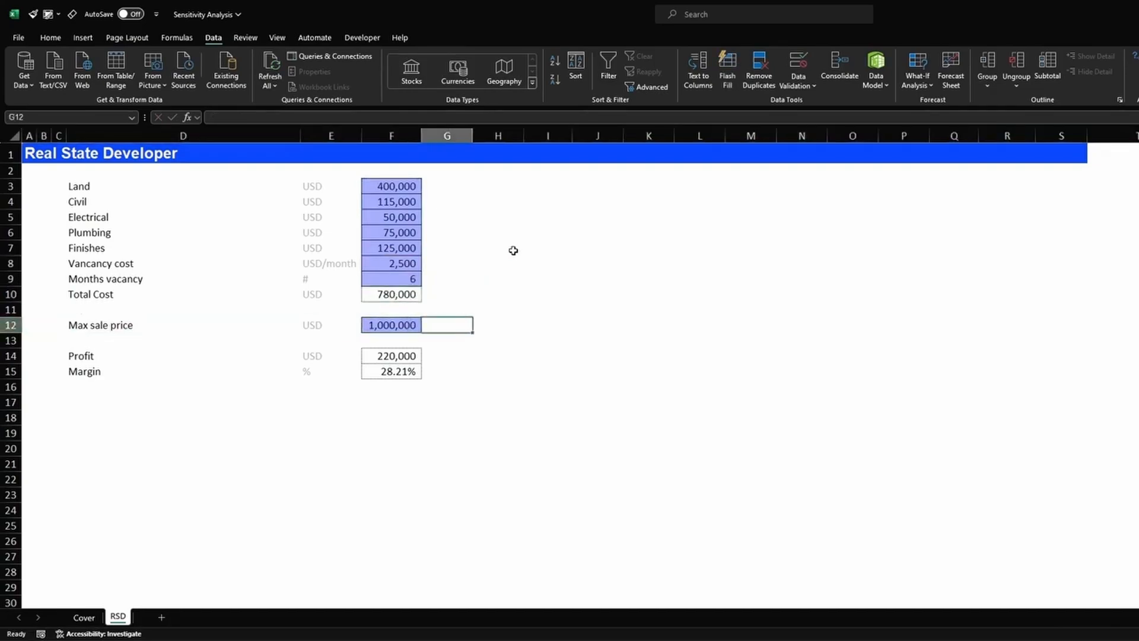
key(Left)
key(Down)
key(Down)
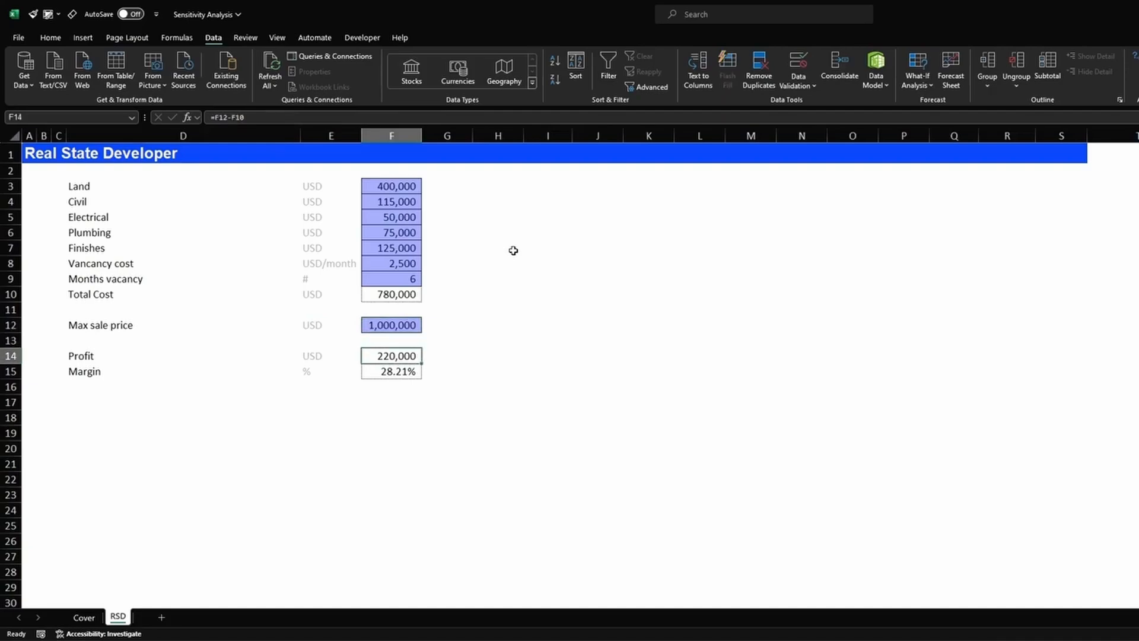
key(F2)
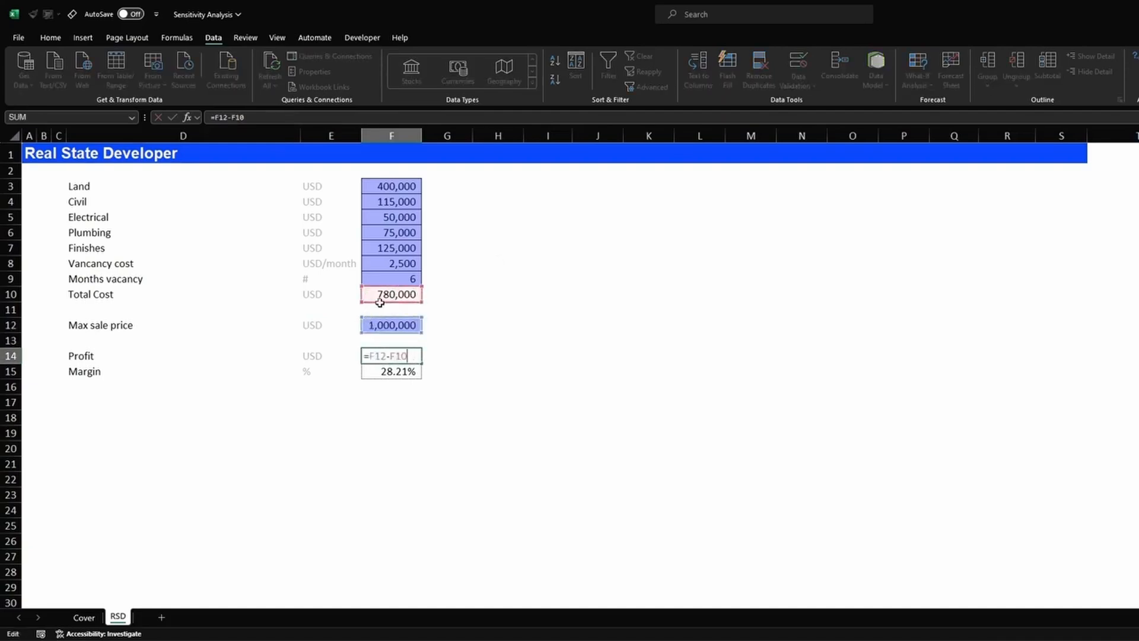
key(Return)
key(F2)
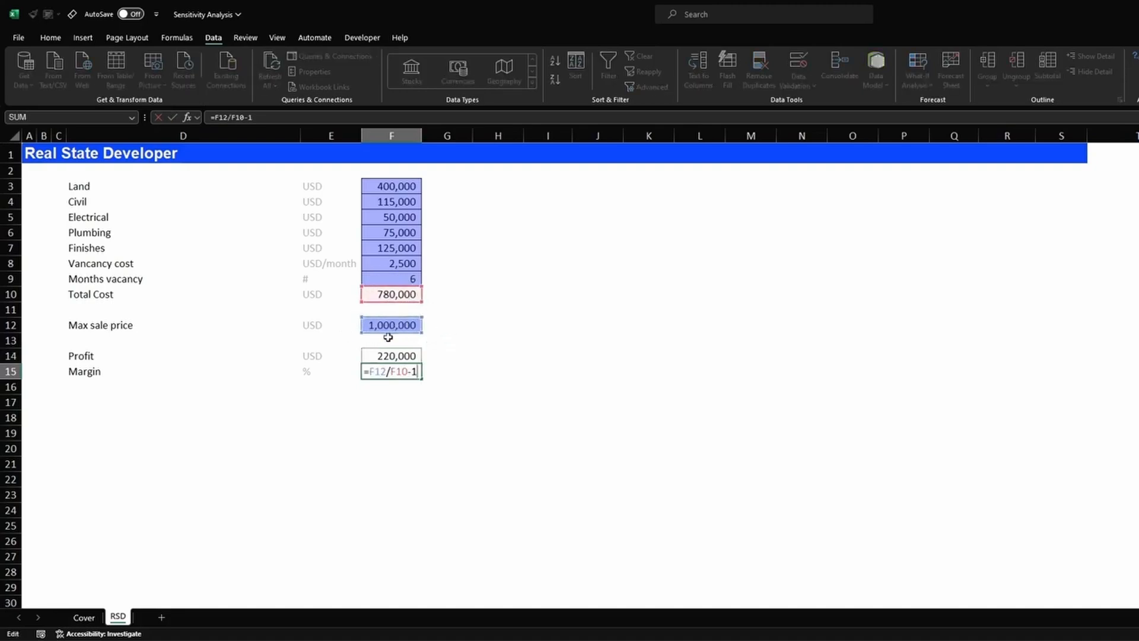
key(Return)
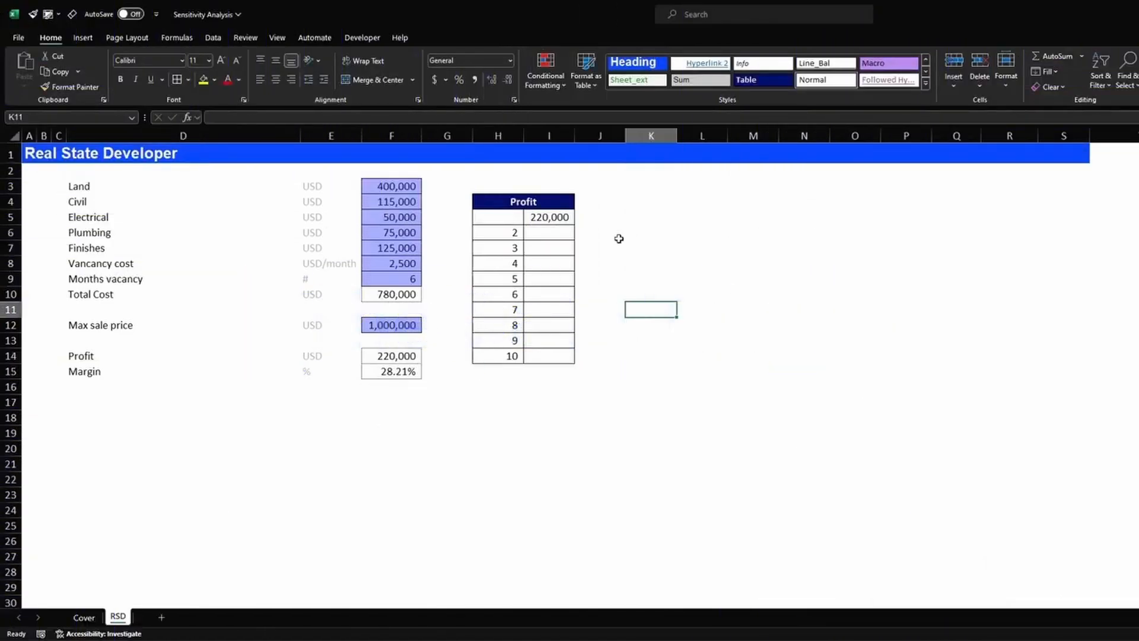
click(500, 201)
drag(529, 251, 552, 355)
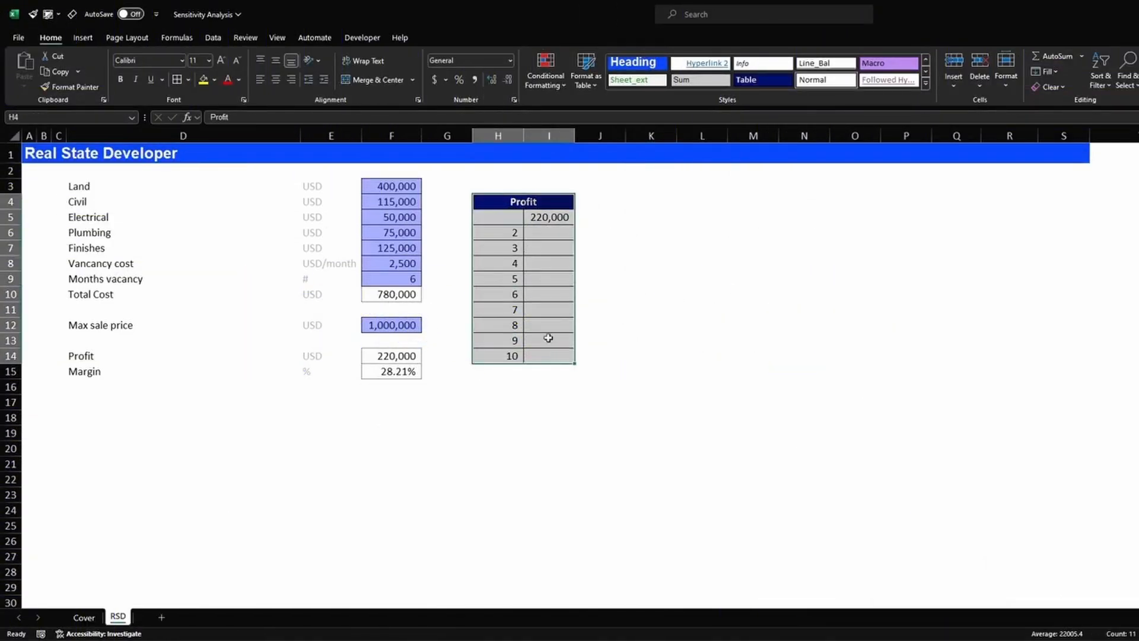
click(484, 201)
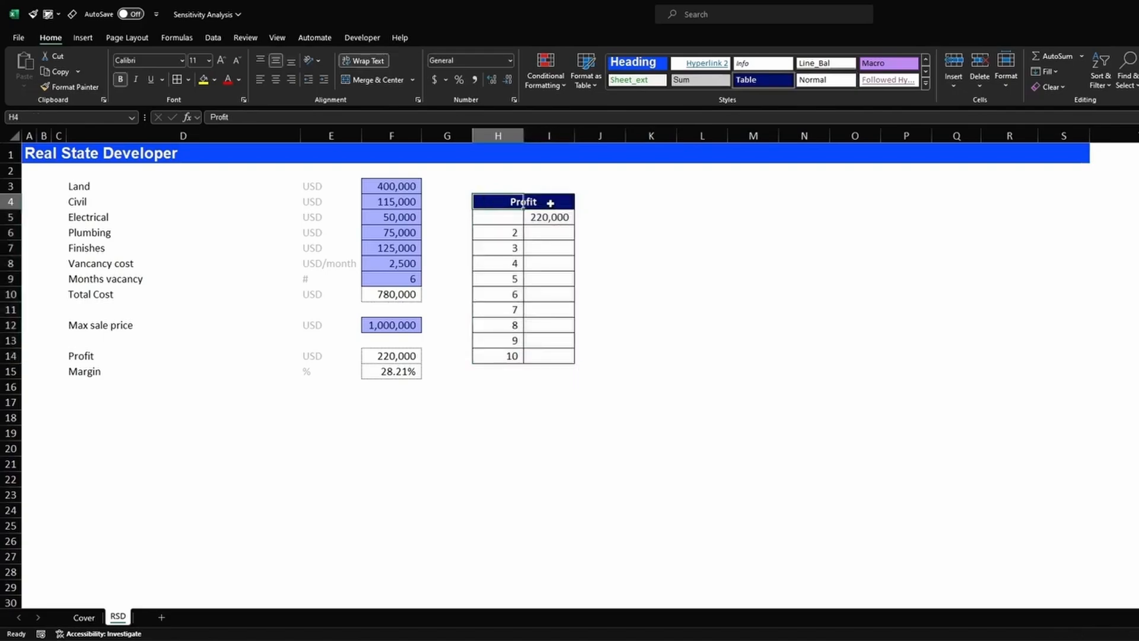
click(561, 218)
double_click(563, 218)
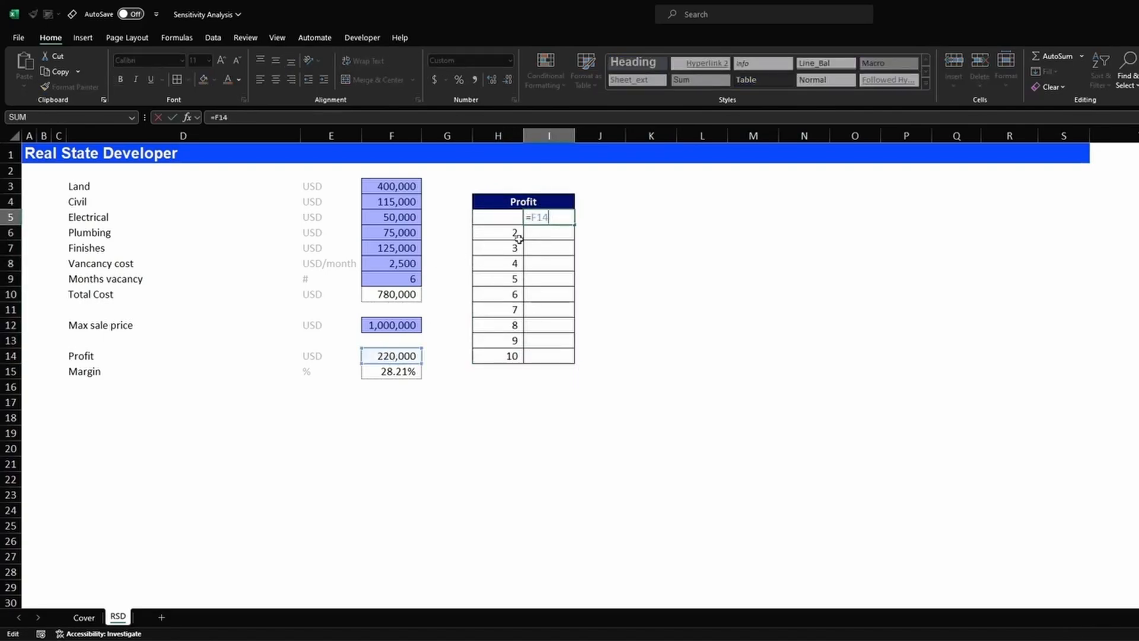
key(Return)
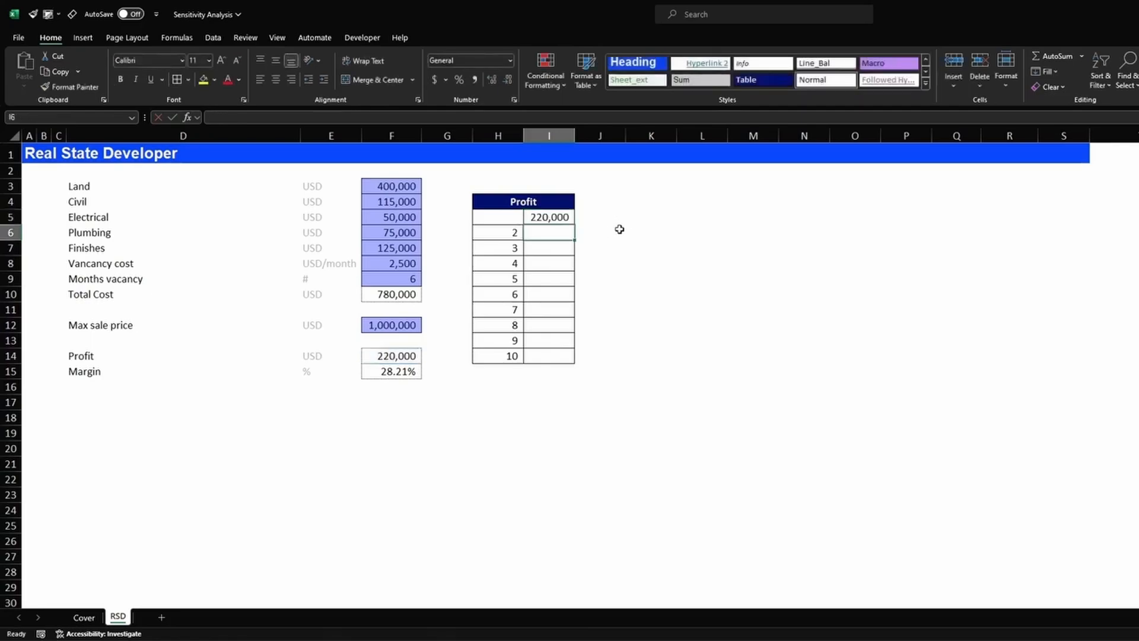
drag(511, 233, 509, 354)
drag(410, 278, 140, 280)
click(138, 280)
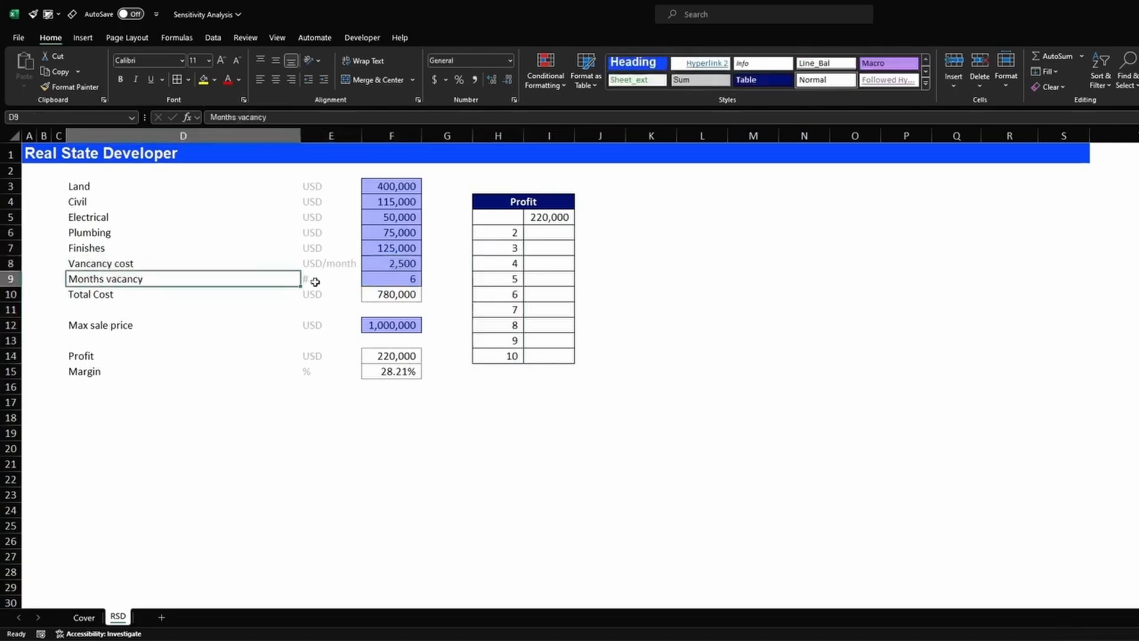
click(508, 233)
click(715, 321)
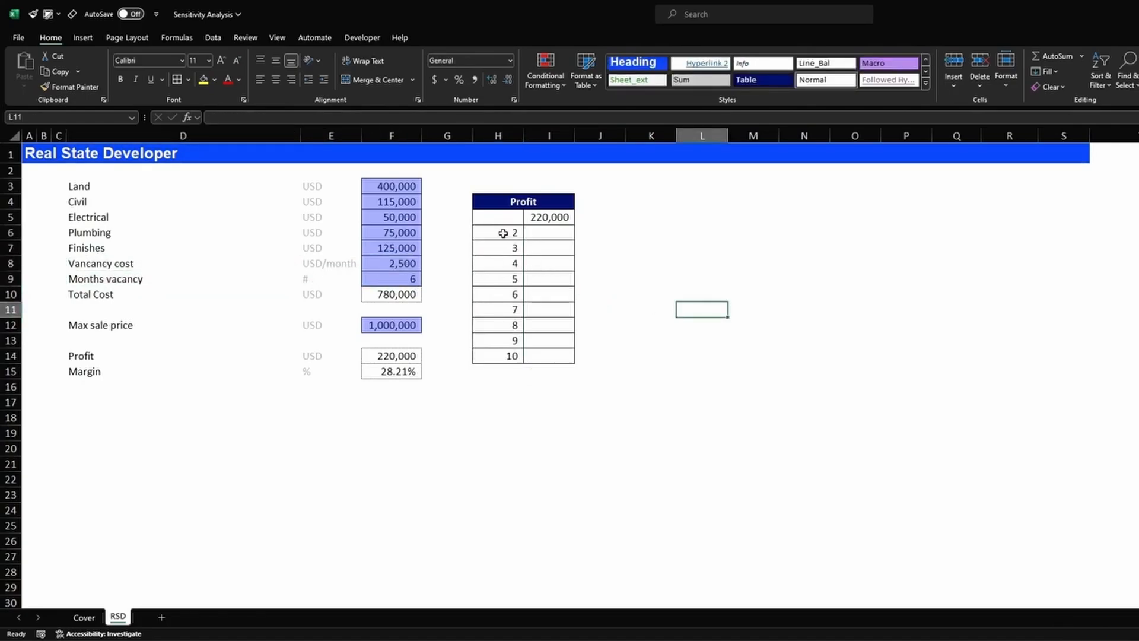
drag(503, 233, 506, 356)
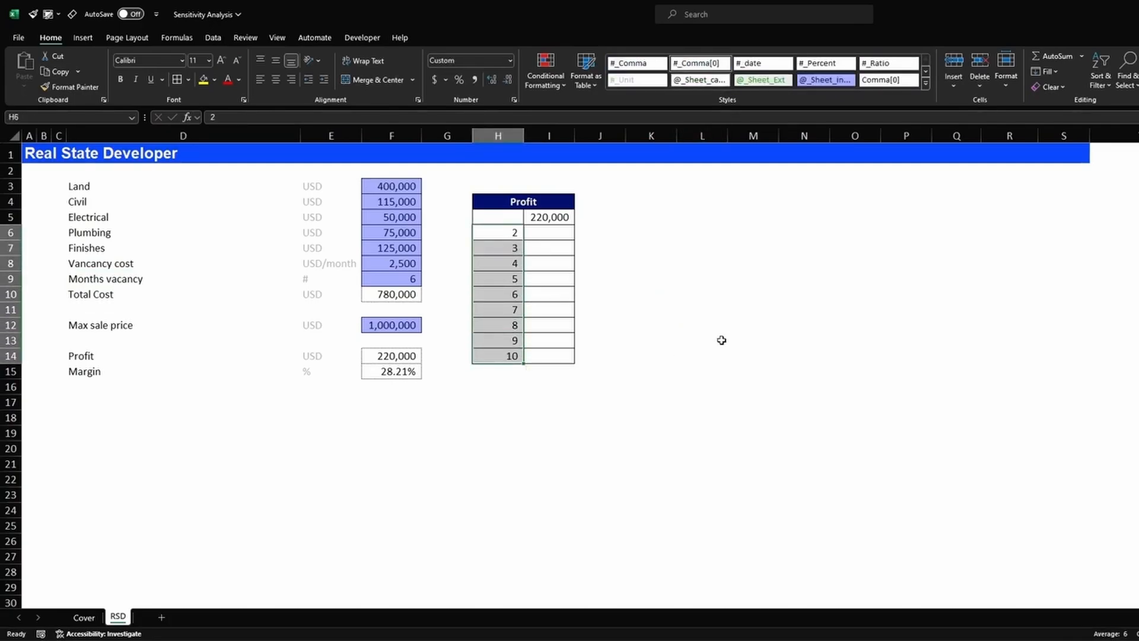
click(746, 324)
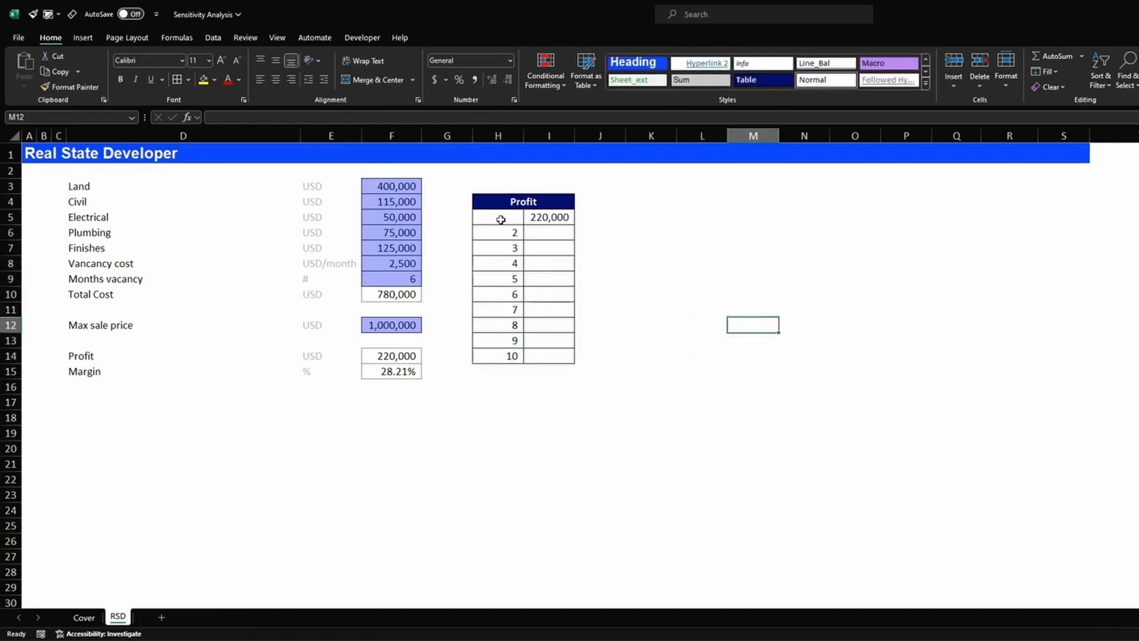
drag(500, 217, 552, 358)
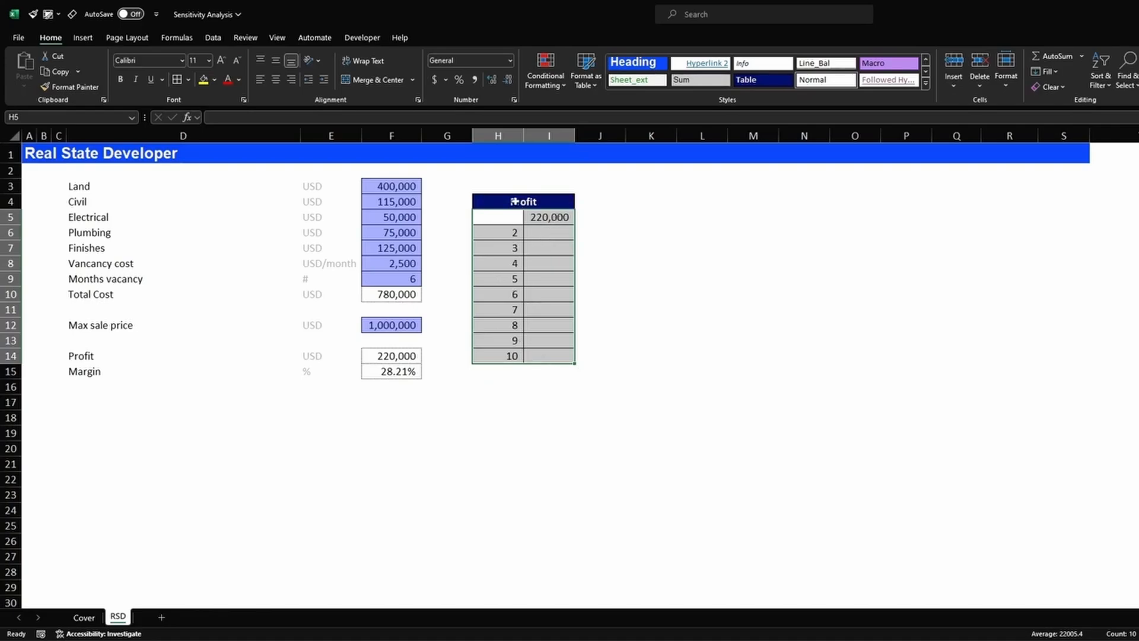
- Run a Data Table on the Profit table with Months vacancy F9 as the column input cell
click(221, 37)
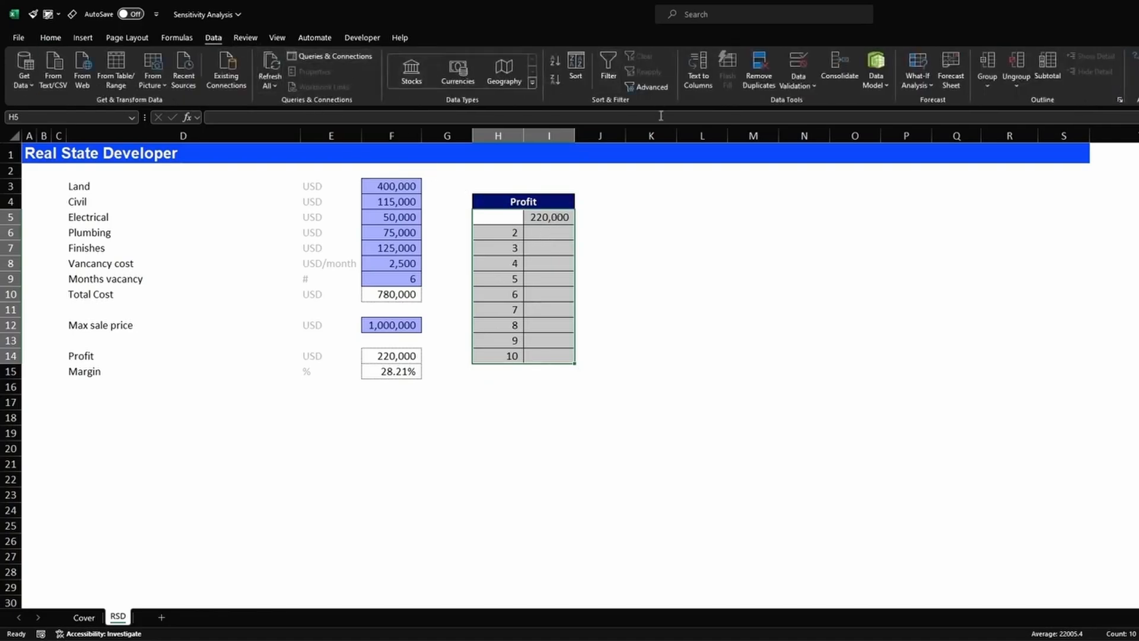
click(928, 87)
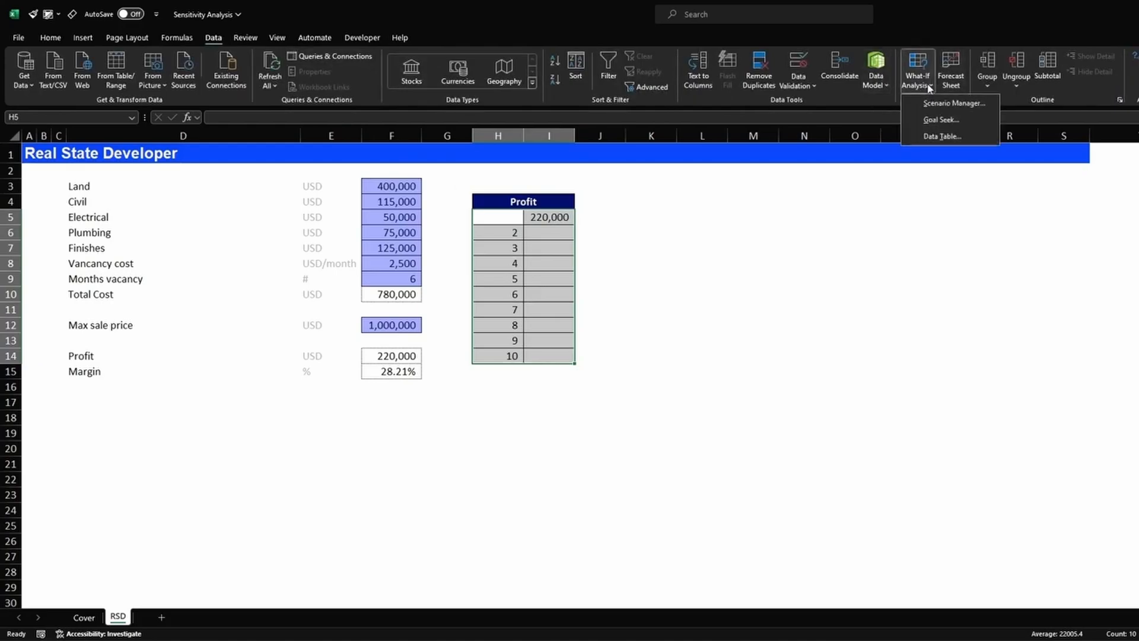
click(973, 136)
drag(541, 270, 716, 240)
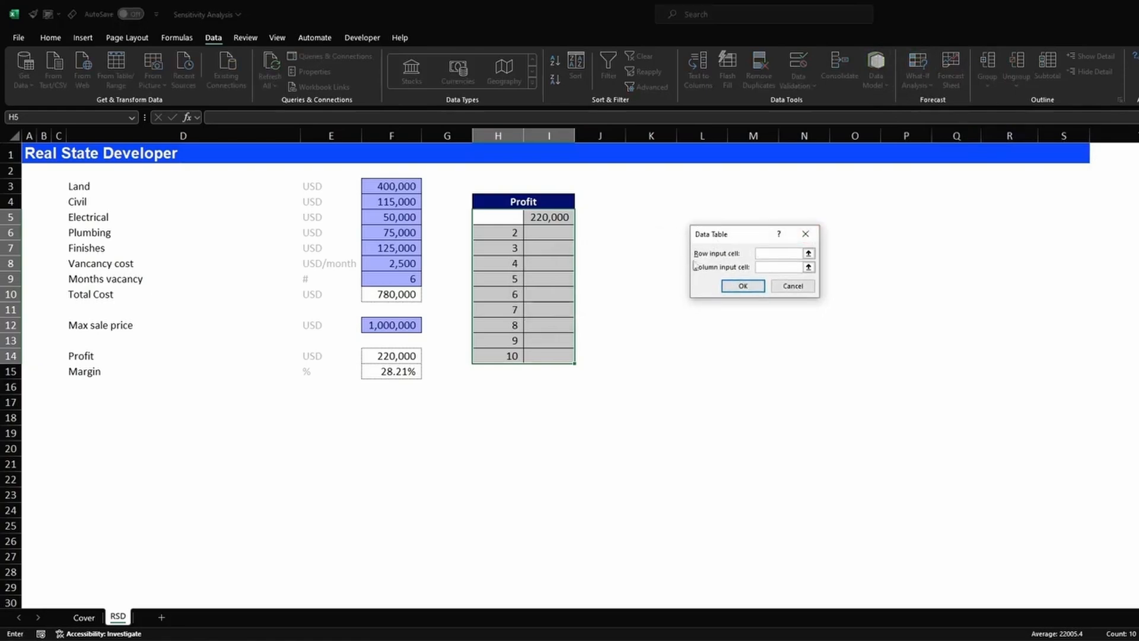
click(773, 267)
click(385, 277)
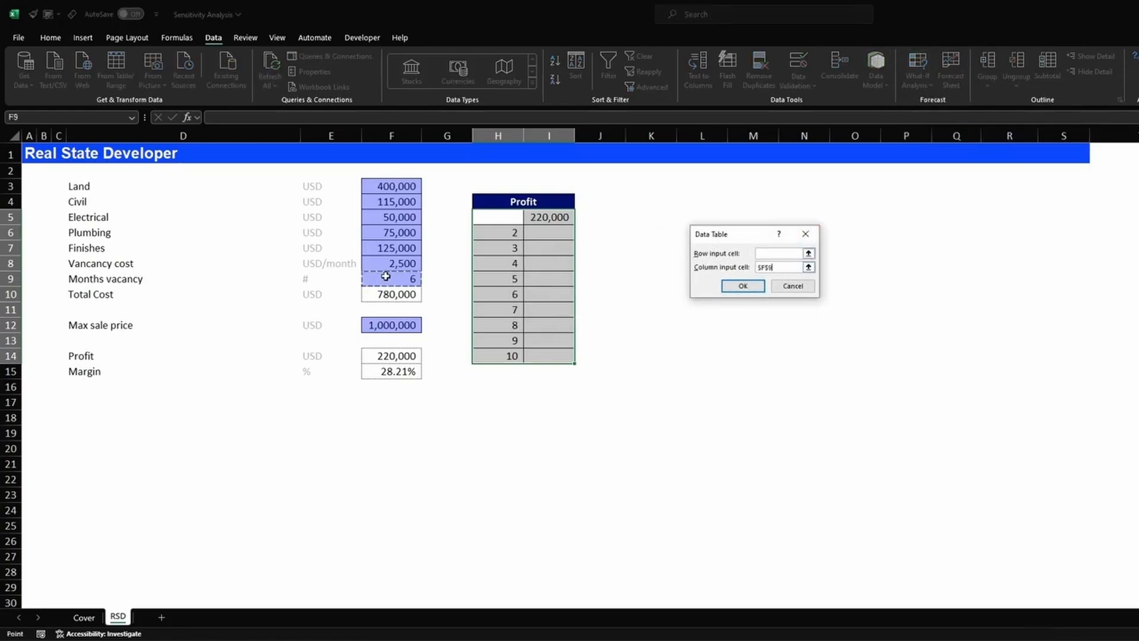
click(738, 286)
- Select the calculated profit values, then the vacancy months 2 through 10
click(664, 306)
drag(552, 232, 559, 356)
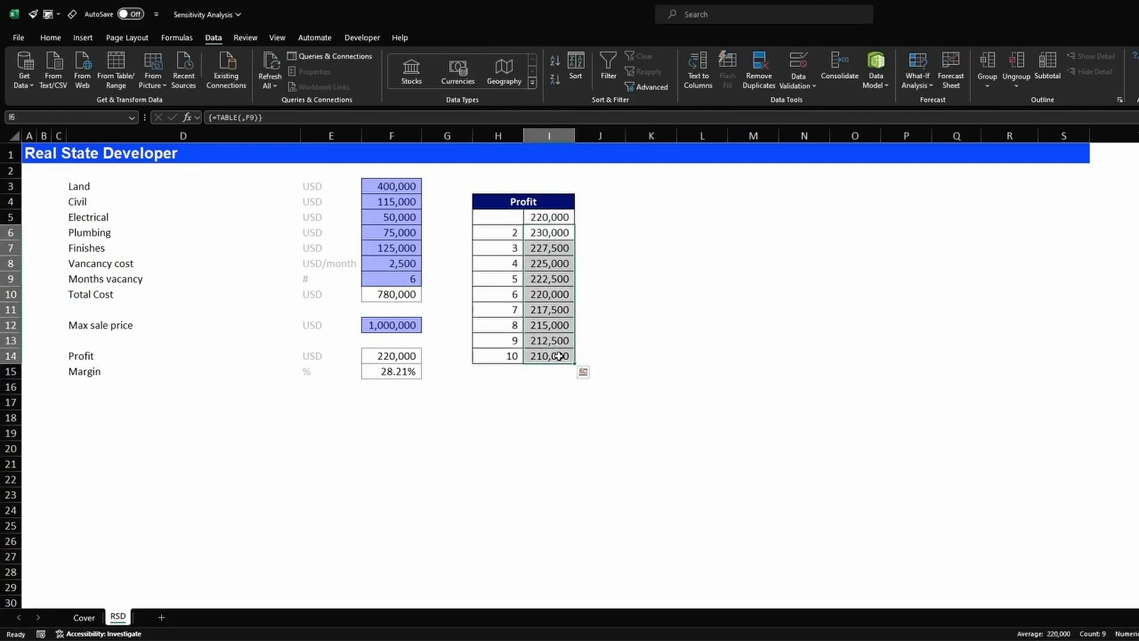
drag(509, 232, 506, 350)
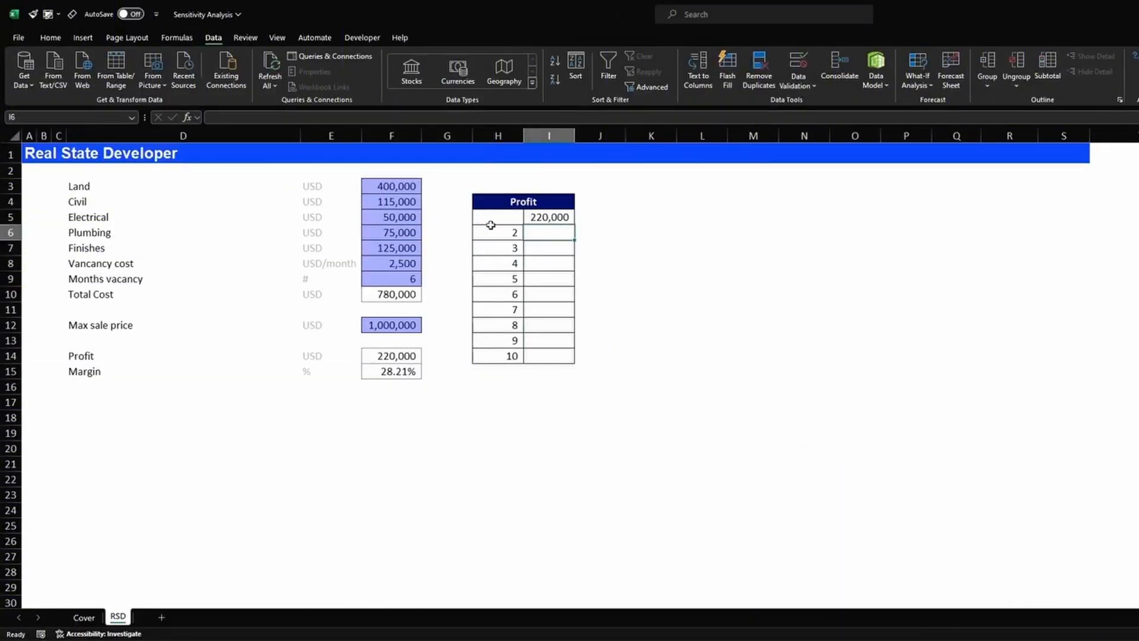
- Enter =F15 in J5 to link it to the 28.21% margin
drag(507, 216, 619, 364)
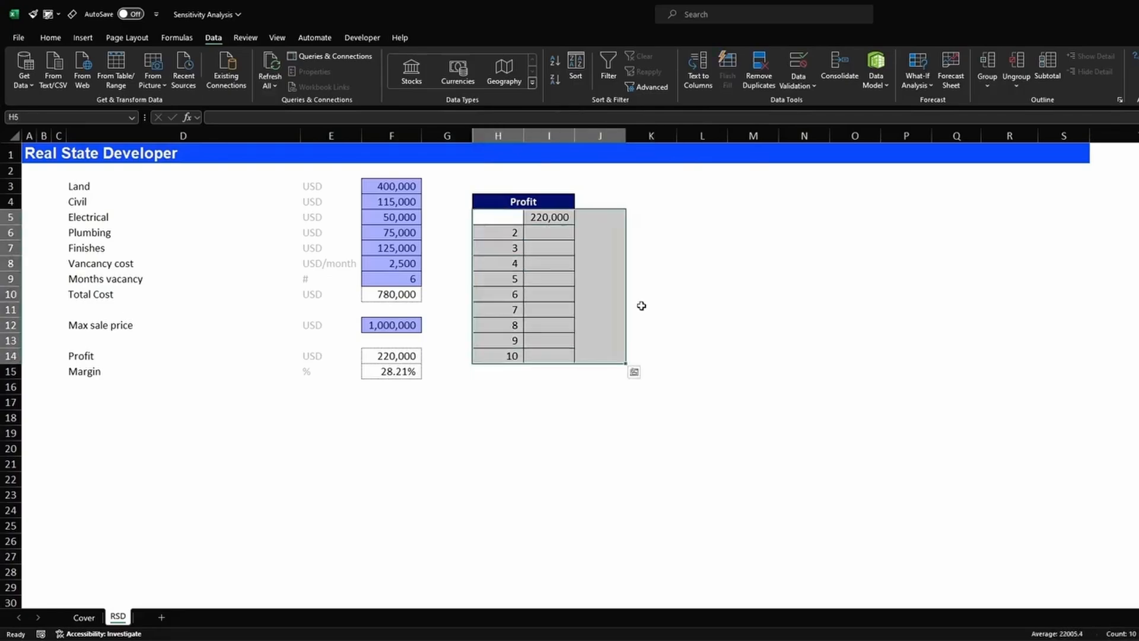
click(596, 214)
text(=)
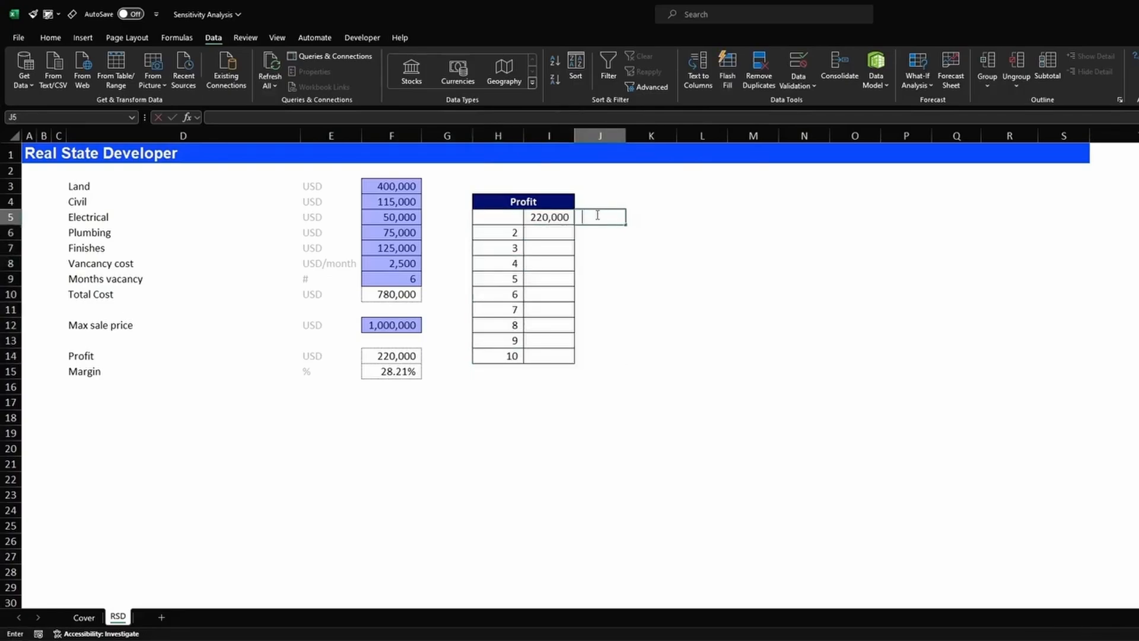
click(389, 372)
key(Return)
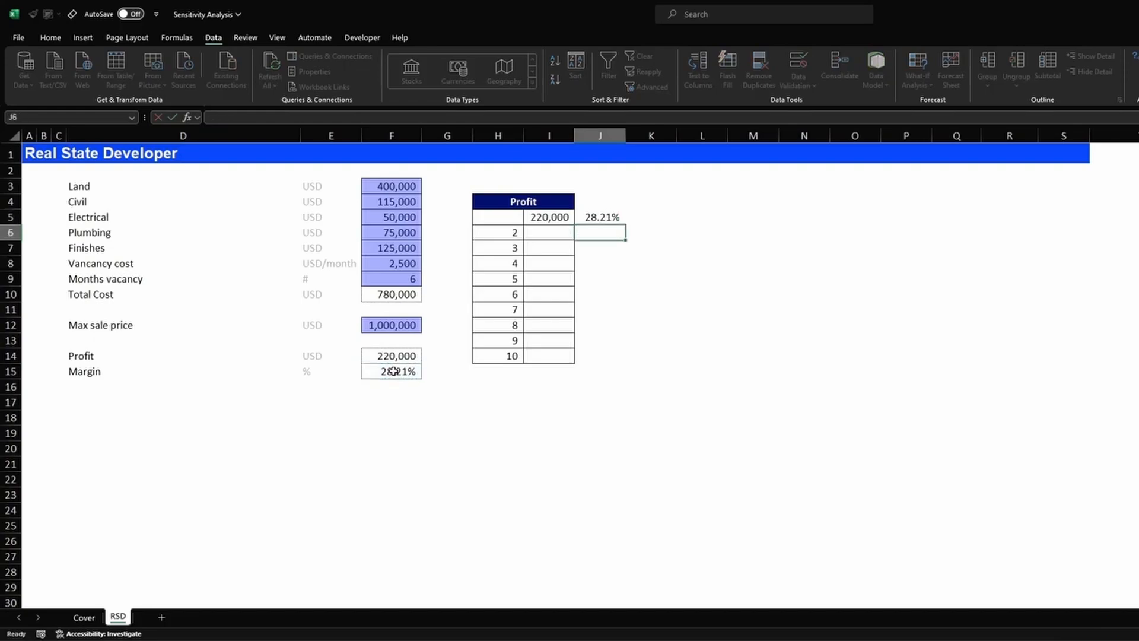
- Copy J5's formatting down J6:J14 with Format Painter
drag(604, 215, 589, 354)
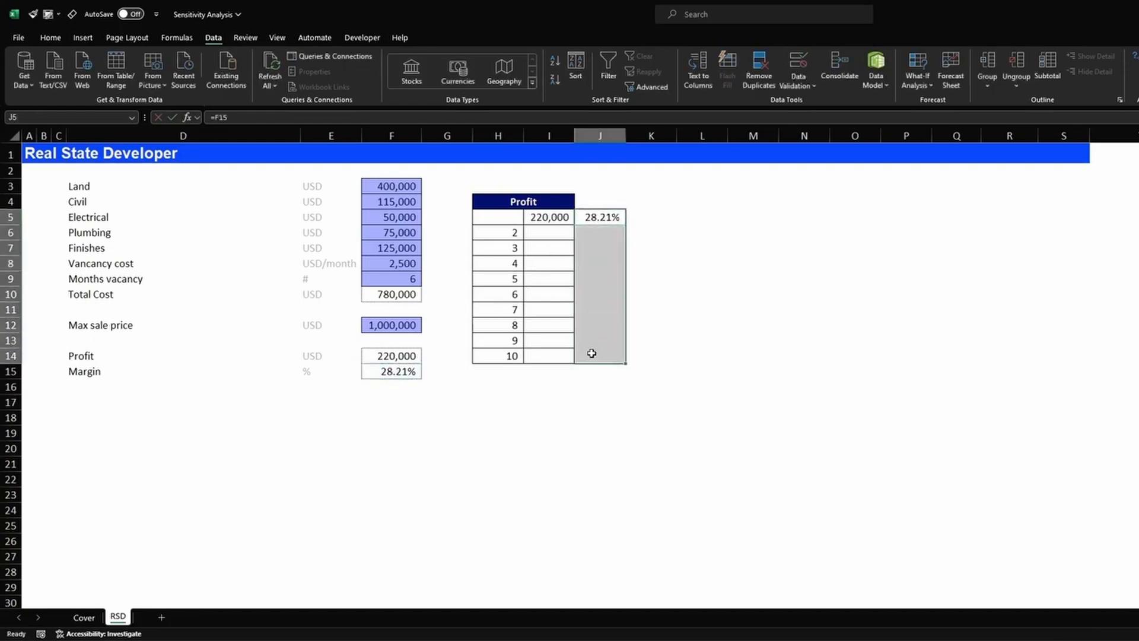
click(614, 214)
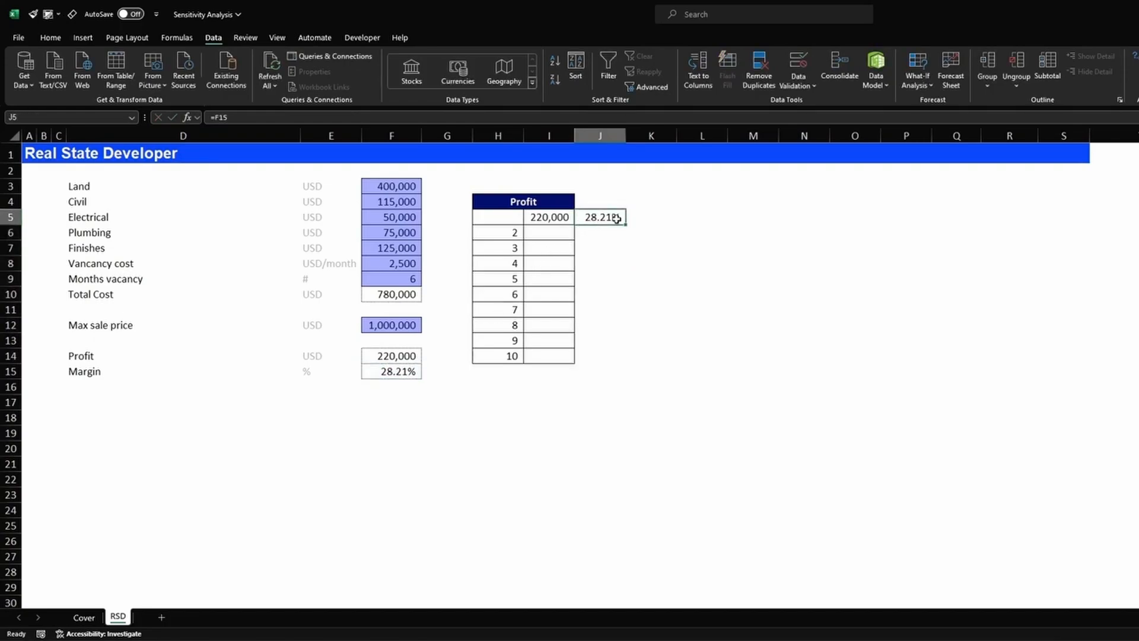
click(50, 38)
click(54, 86)
mouse_move(592, 232)
mouse_down()
mouse_move(597, 338)
mouse_move(620, 356)
mouse_up()
click(701, 324)
- Check the J5 formula, then select the whole table H5:J14
drag(603, 238, 607, 354)
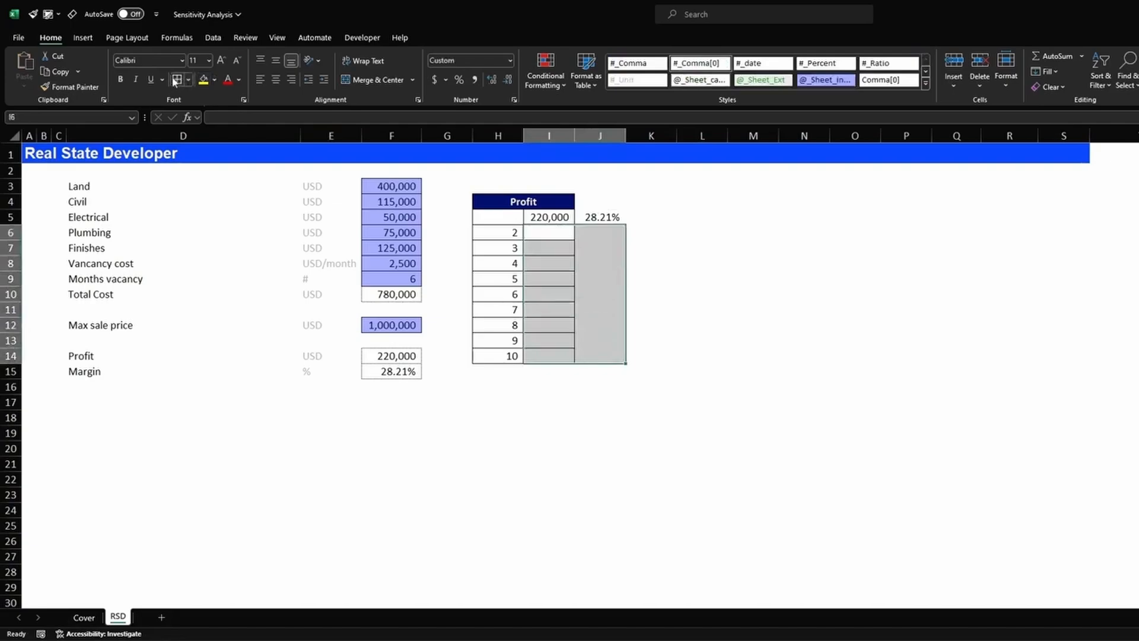
click(801, 323)
click(596, 218)
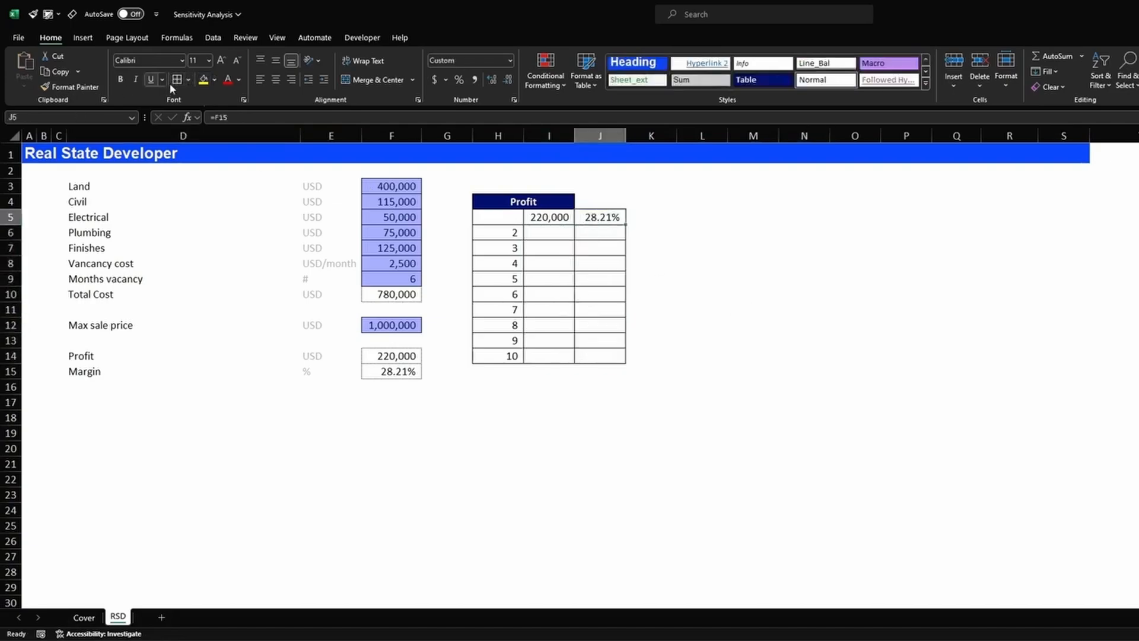
click(783, 304)
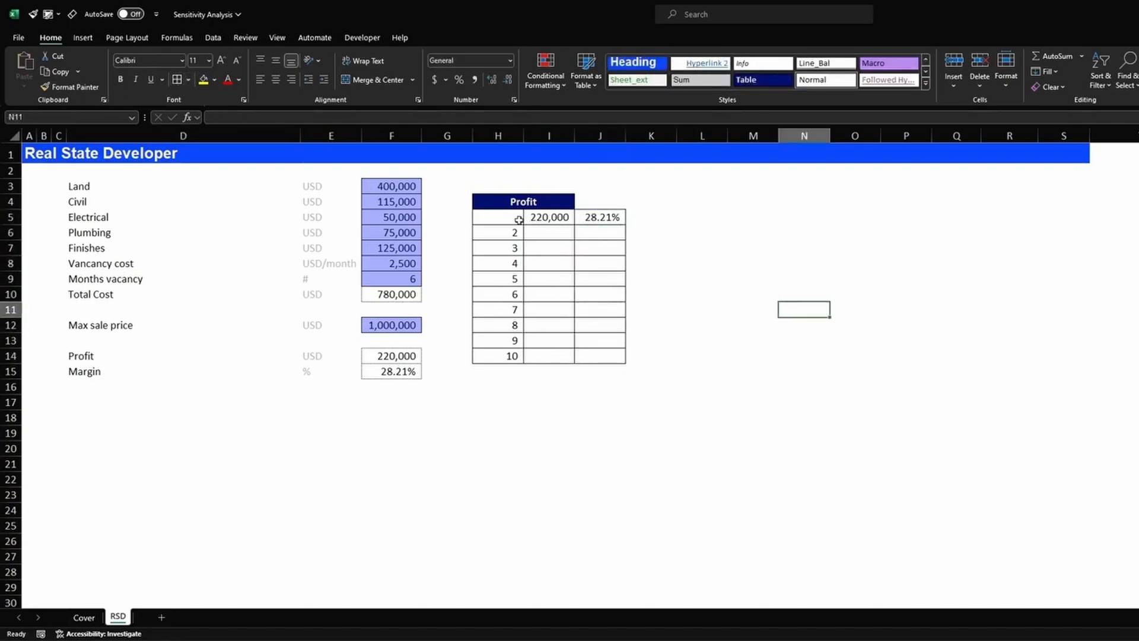
drag(514, 223, 611, 356)
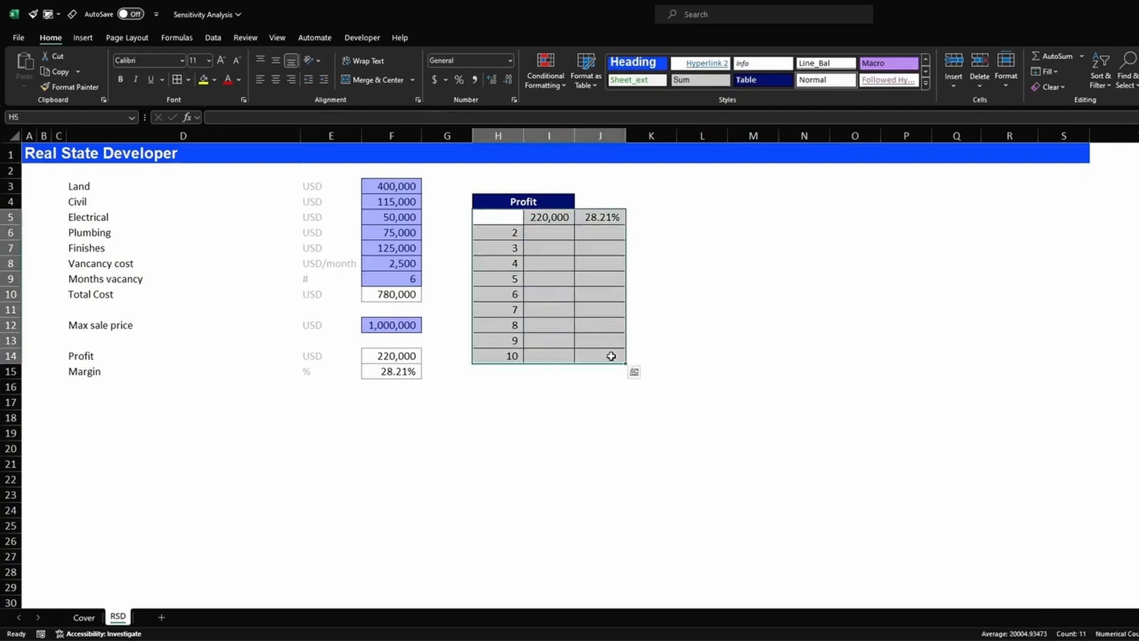
- Build a Data Table on H5:J14 with column input $F$9, giving profit and margin for 2–10 months
click(212, 37)
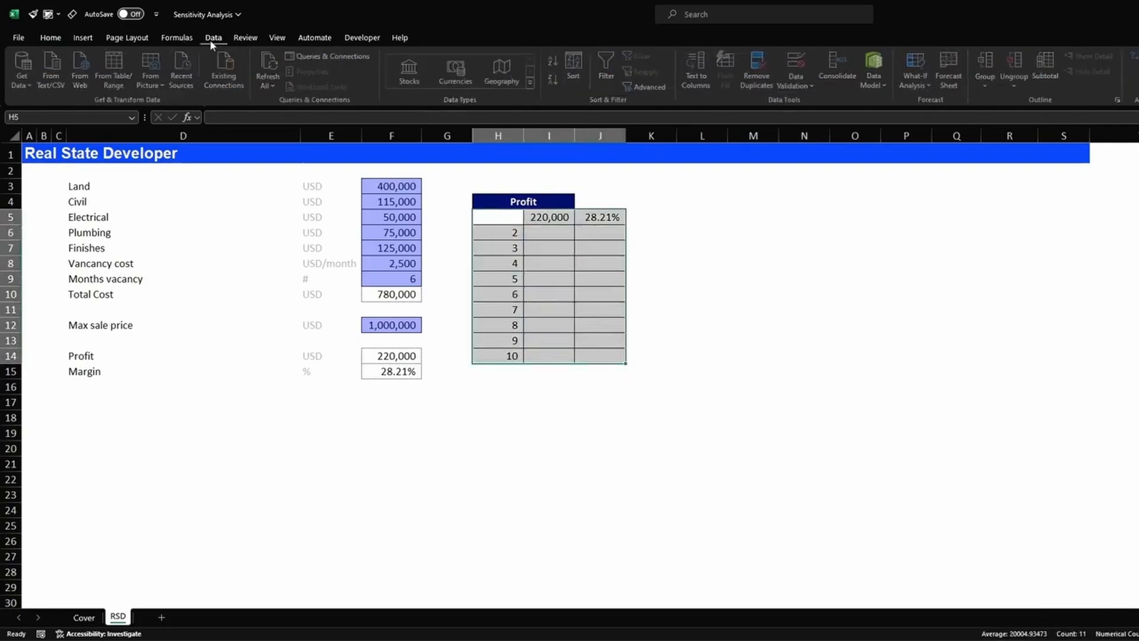
click(918, 77)
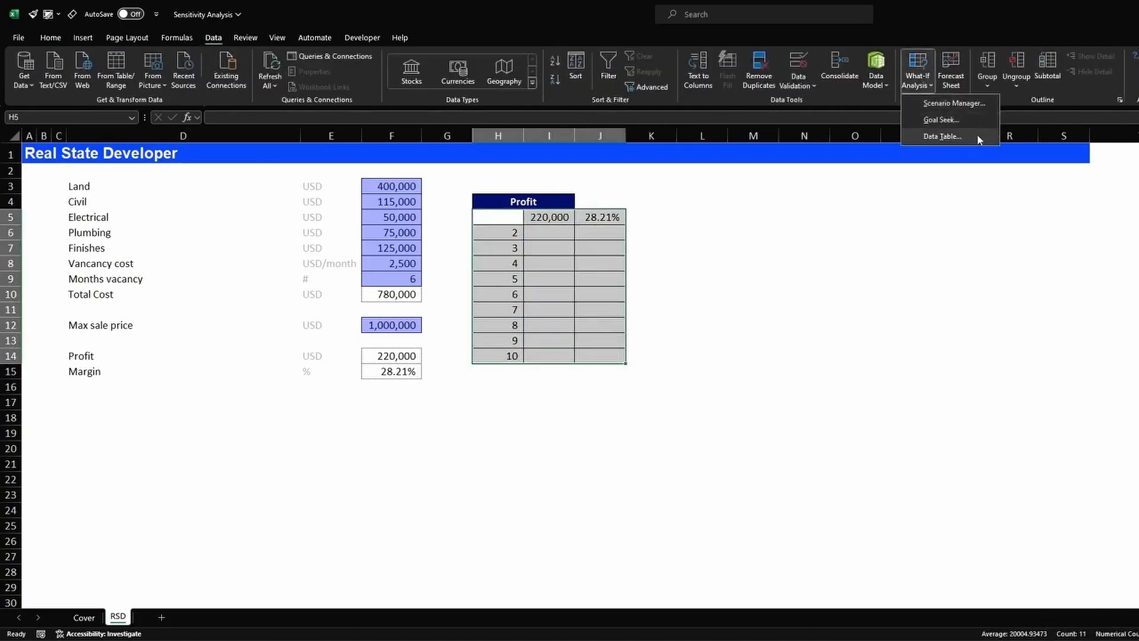
click(942, 137)
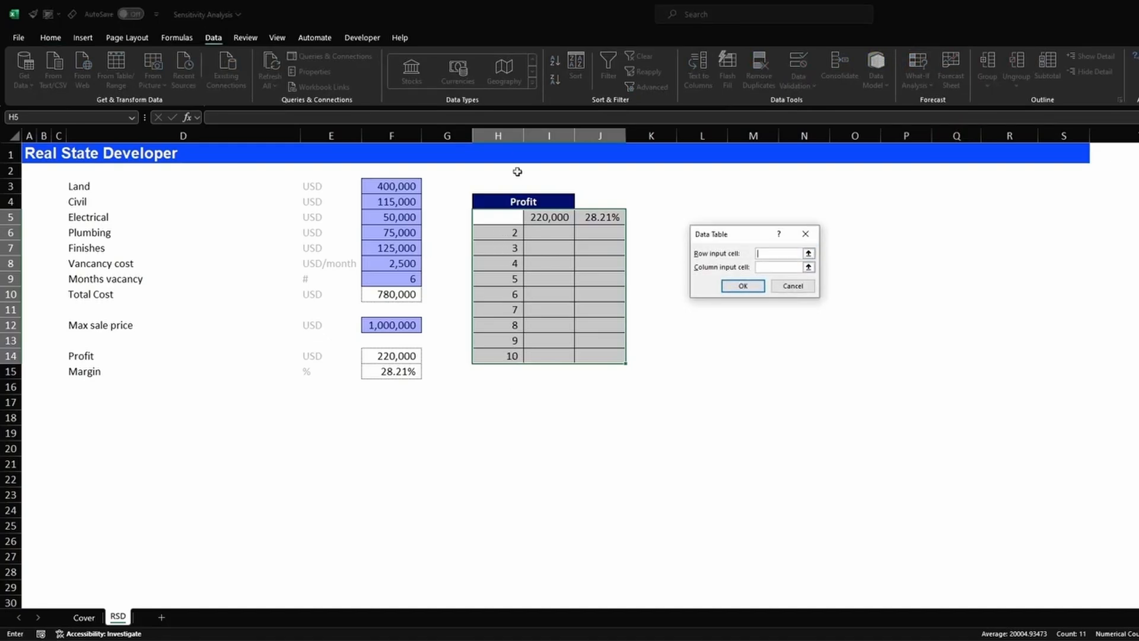
click(767, 265)
click(413, 279)
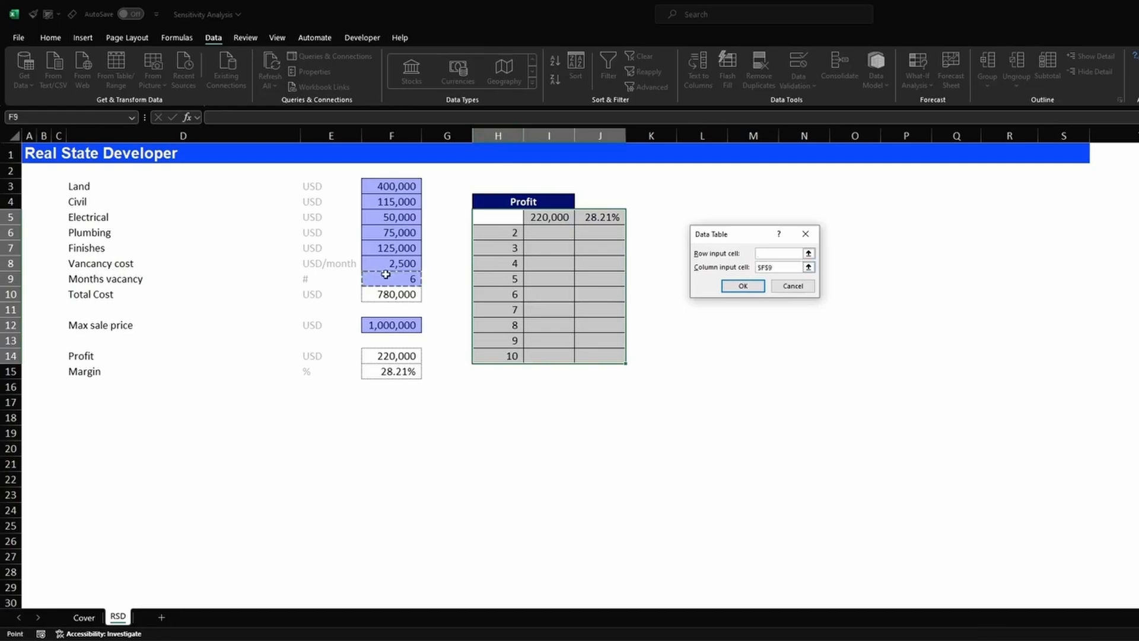
click(749, 285)
click(702, 248)
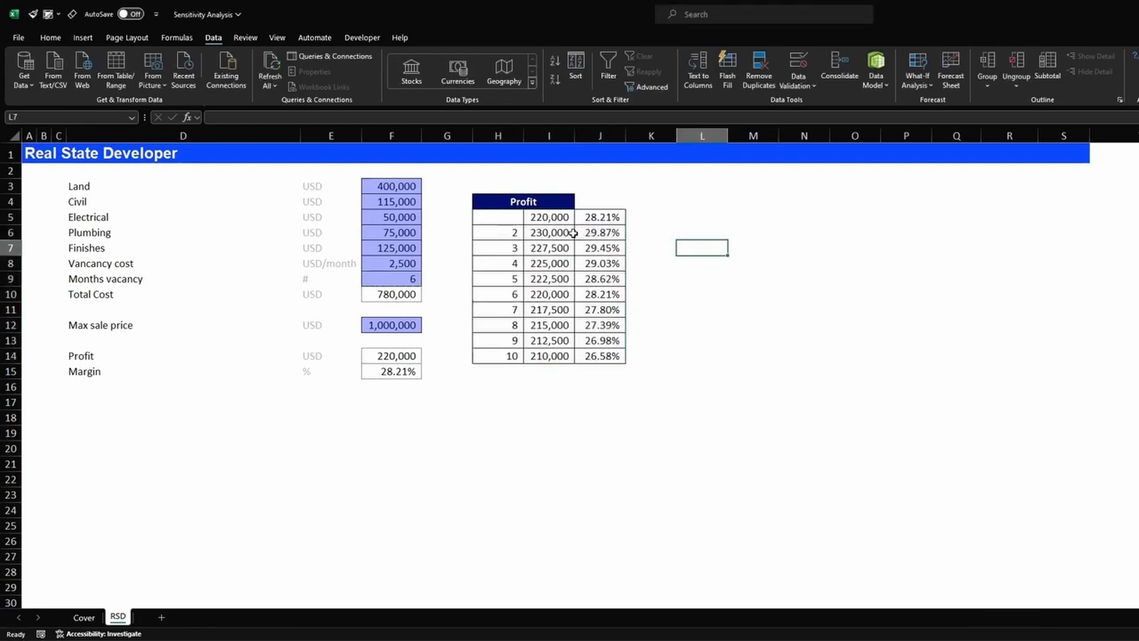
click(537, 217)
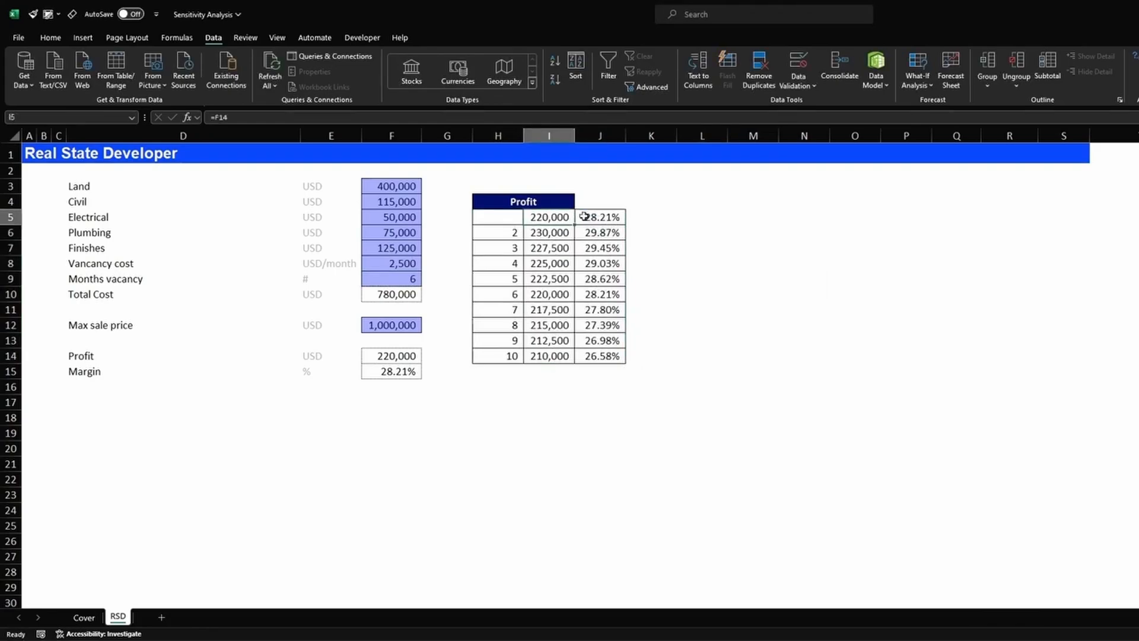
click(605, 217)
click(392, 283)
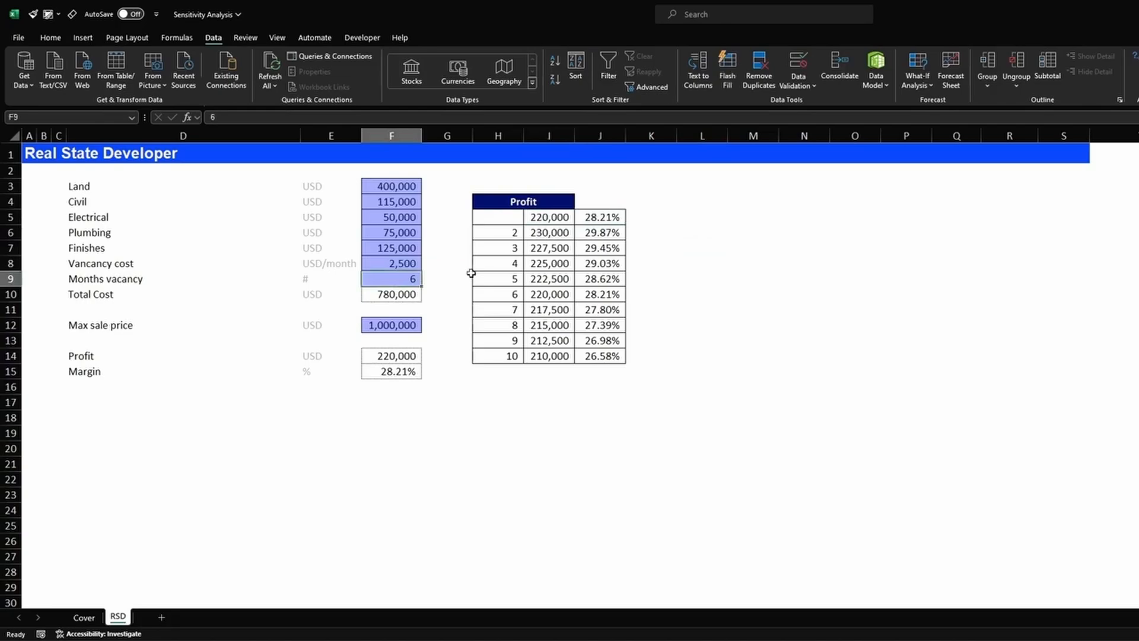
text(3)
key(Return)
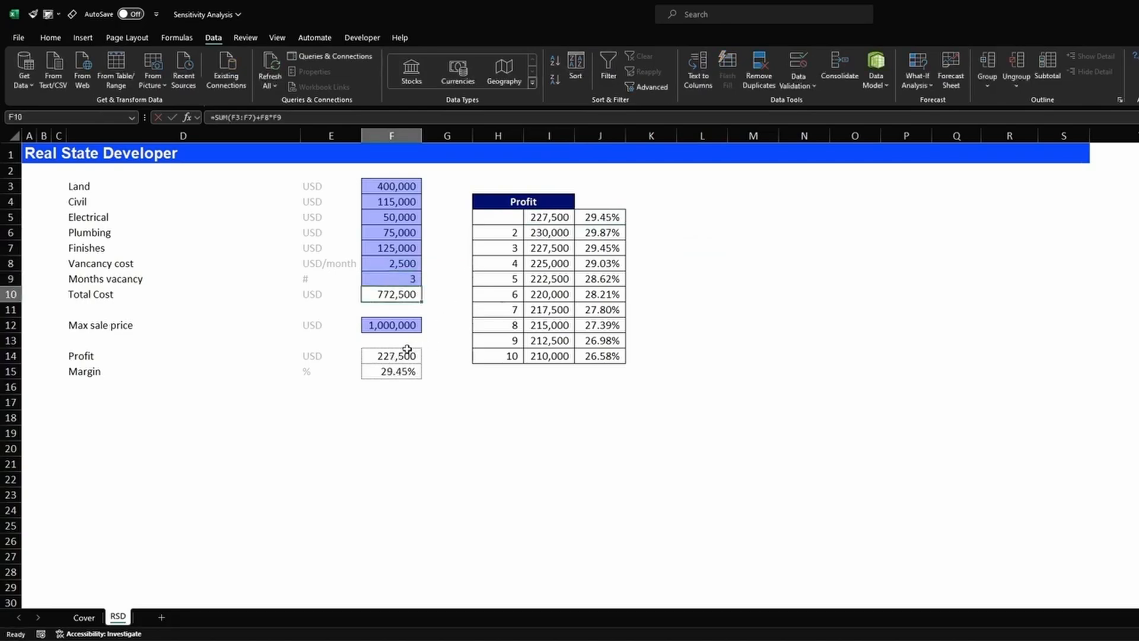
drag(403, 354, 401, 368)
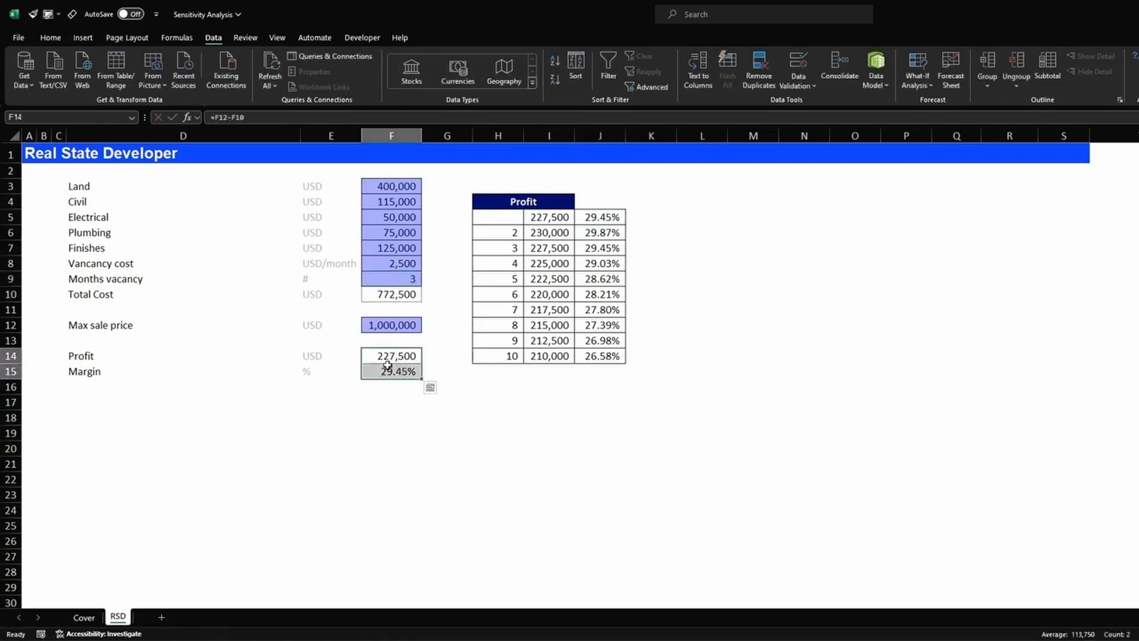
drag(516, 247, 596, 247)
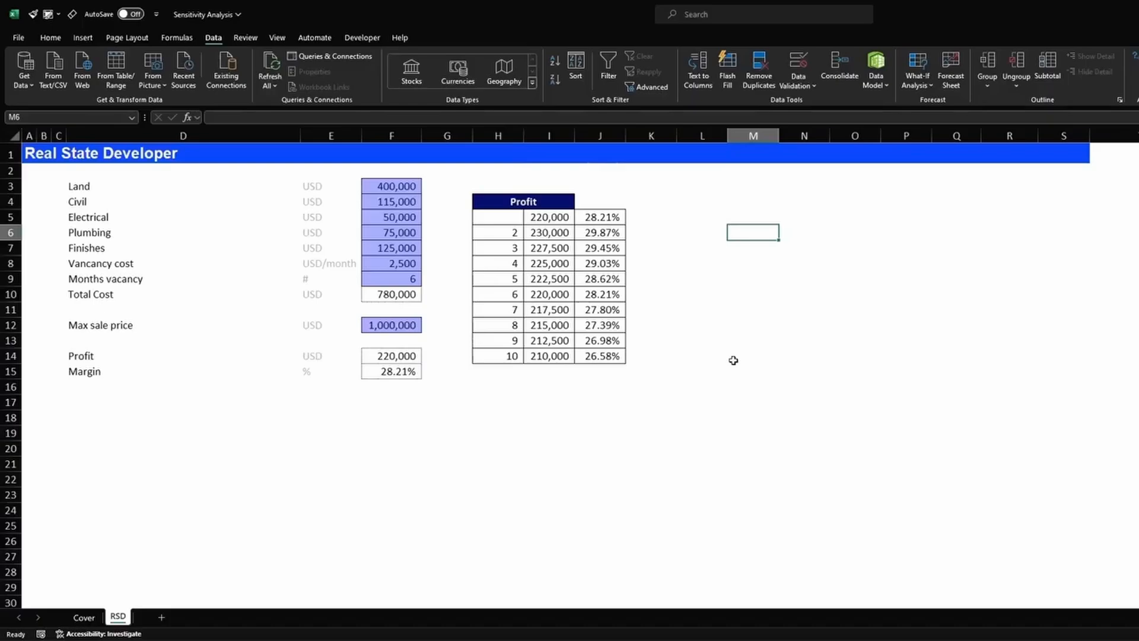
- Enter the vacancy month values 2 through 7 across M5:R5
click(765, 215)
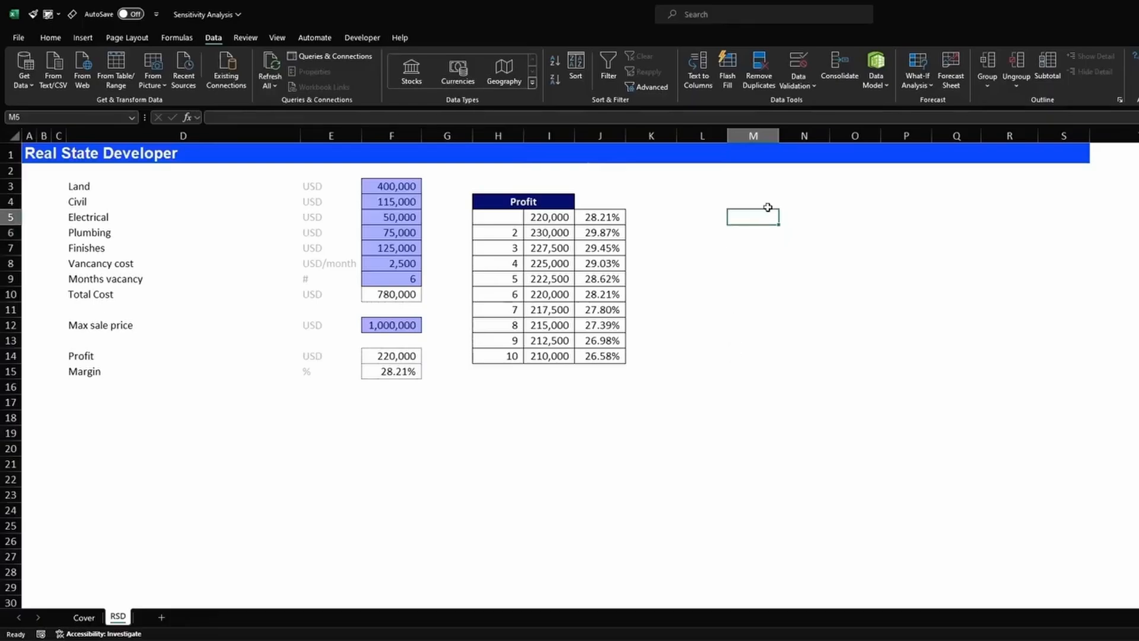
text(2)
key(Tab)
text(3)
key(Tab)
text(4)
key(Tab)
text(5)
key(Tab)
text(6)
key(Tab)
text(7)
key(Tab)
key(shift+Tab)
key(shift+Tab)
key(shift+Tab)
key(shift+Tab)
key(shift+Tab)
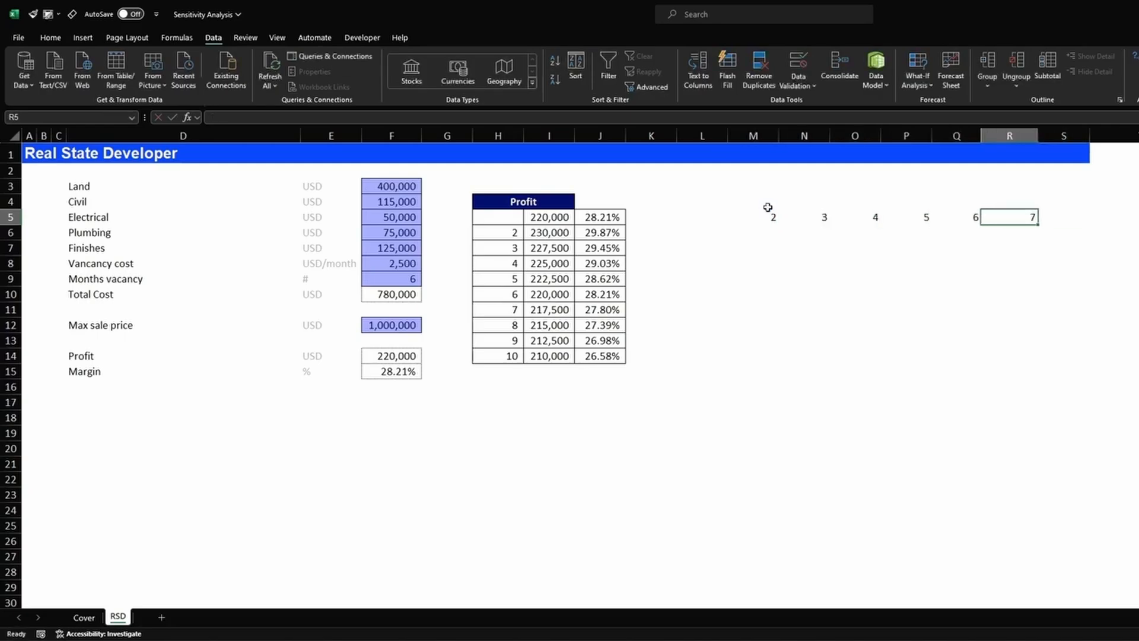
key(shift+Tab)
key(shift+Tab)
- Link L6 to profit with =F14 and L7 to margin with =F15
key(Down)
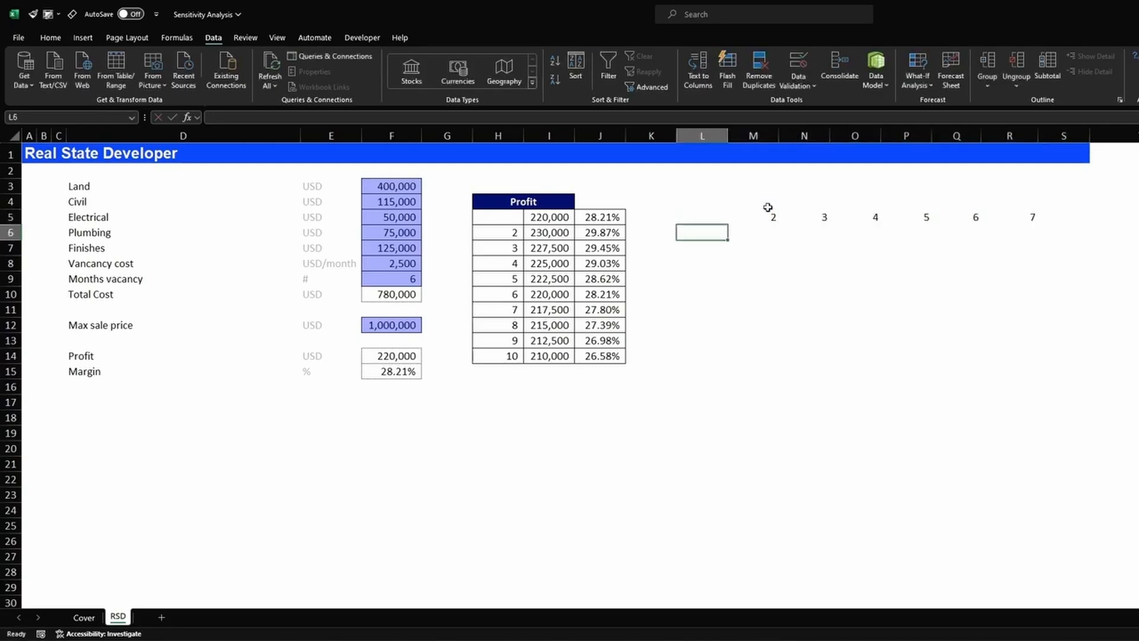
text(=)
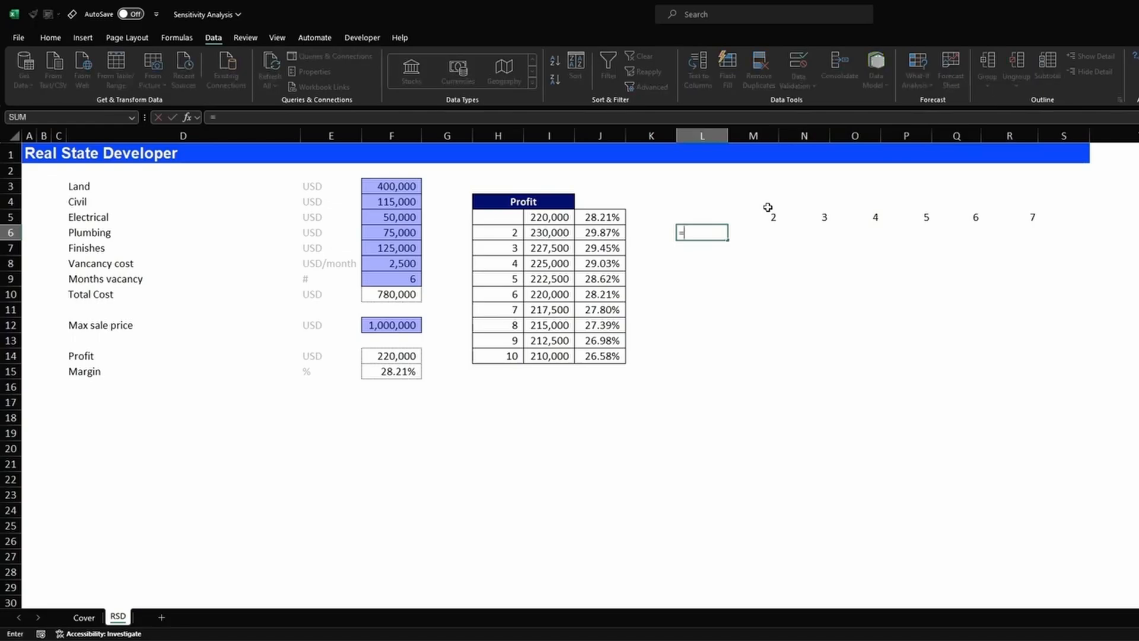
click(411, 352)
key(Return)
text(=)
click(410, 373)
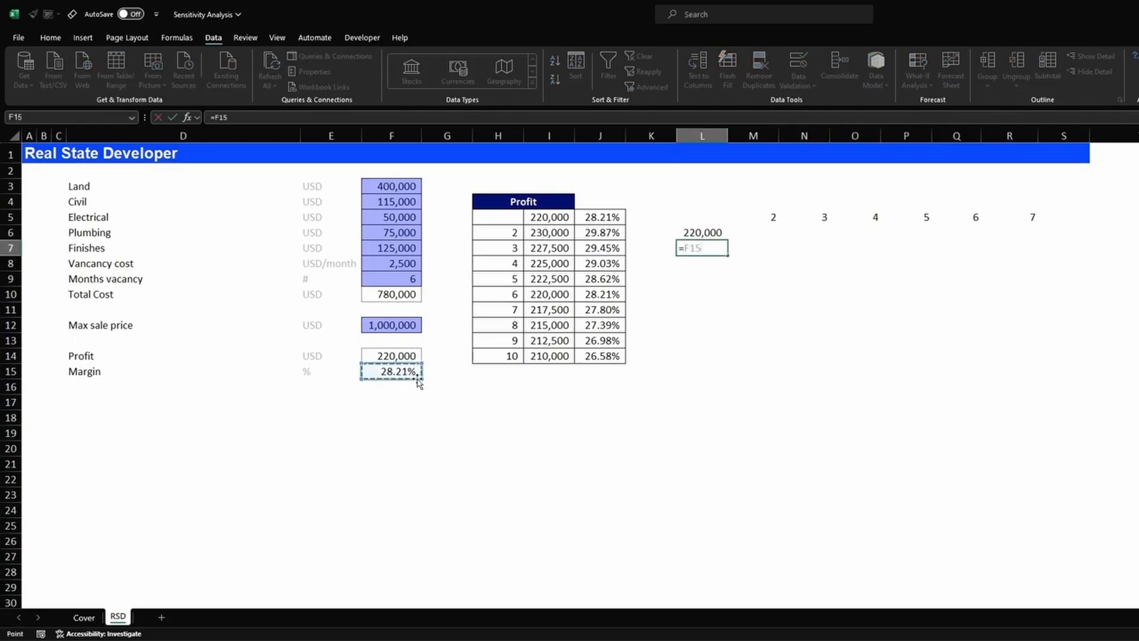
key(Return)
click(705, 248)
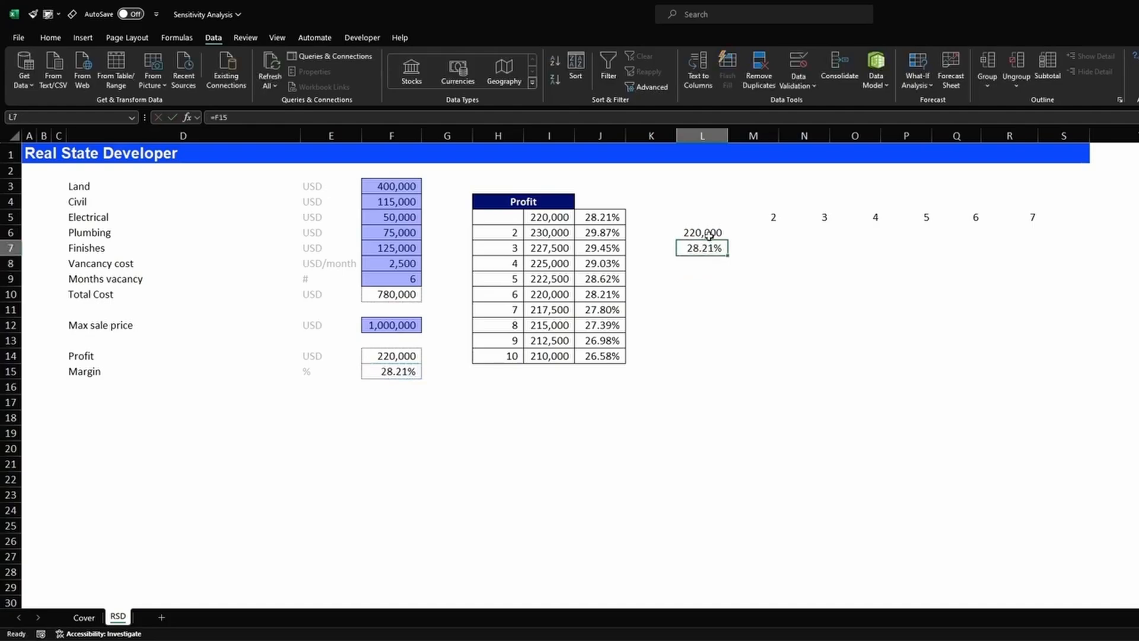
key(Delete)
text(=F15)
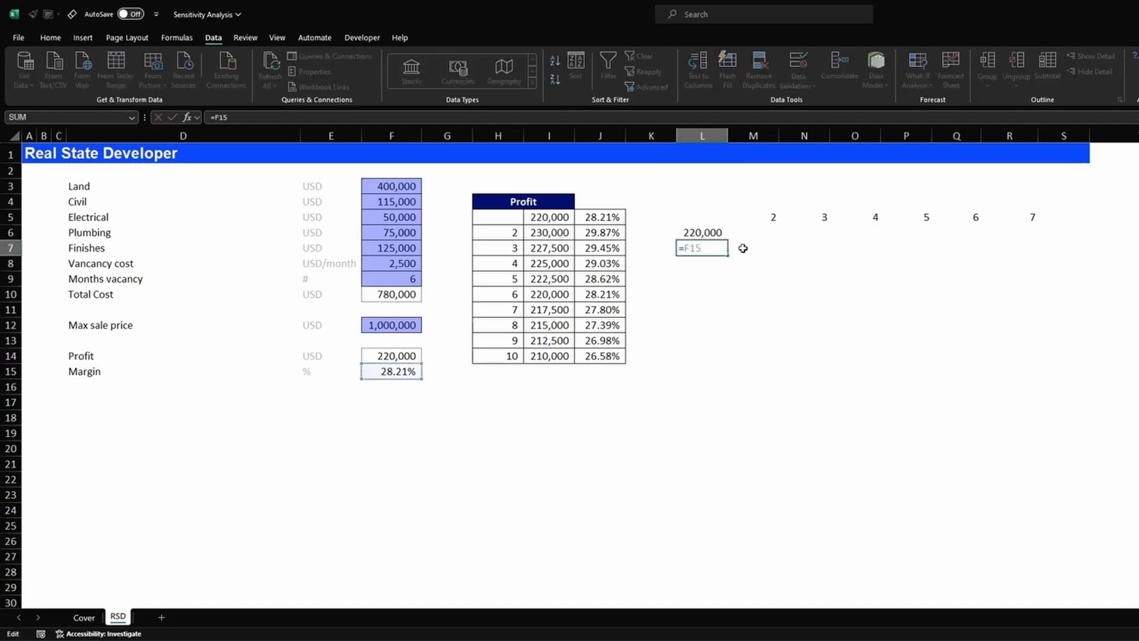
key(ctrl+Return)
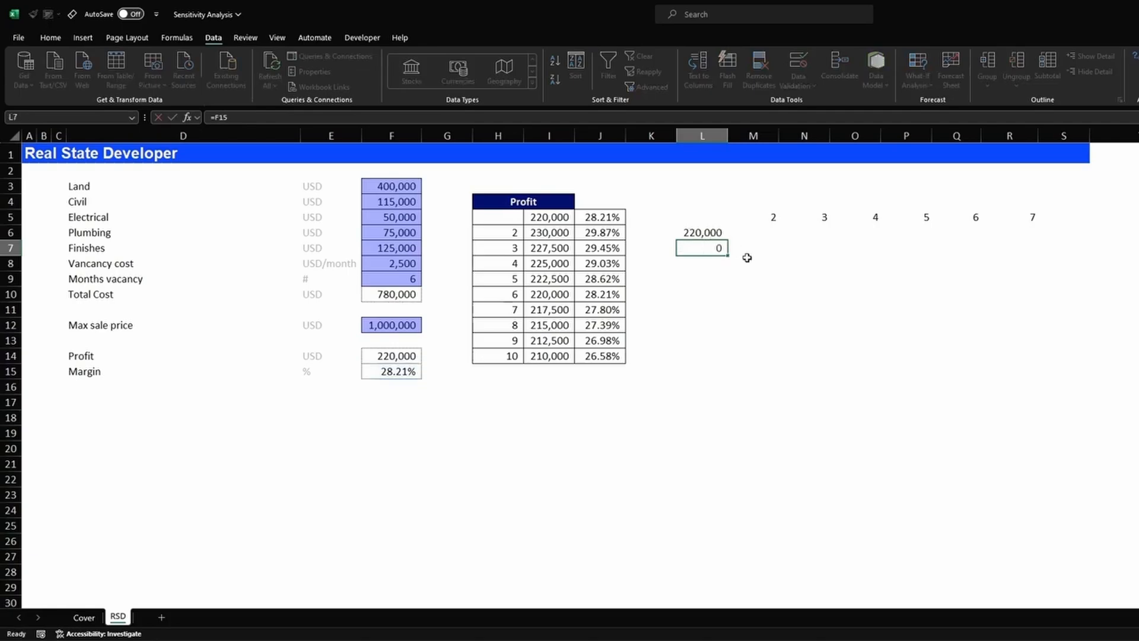
click(49, 14)
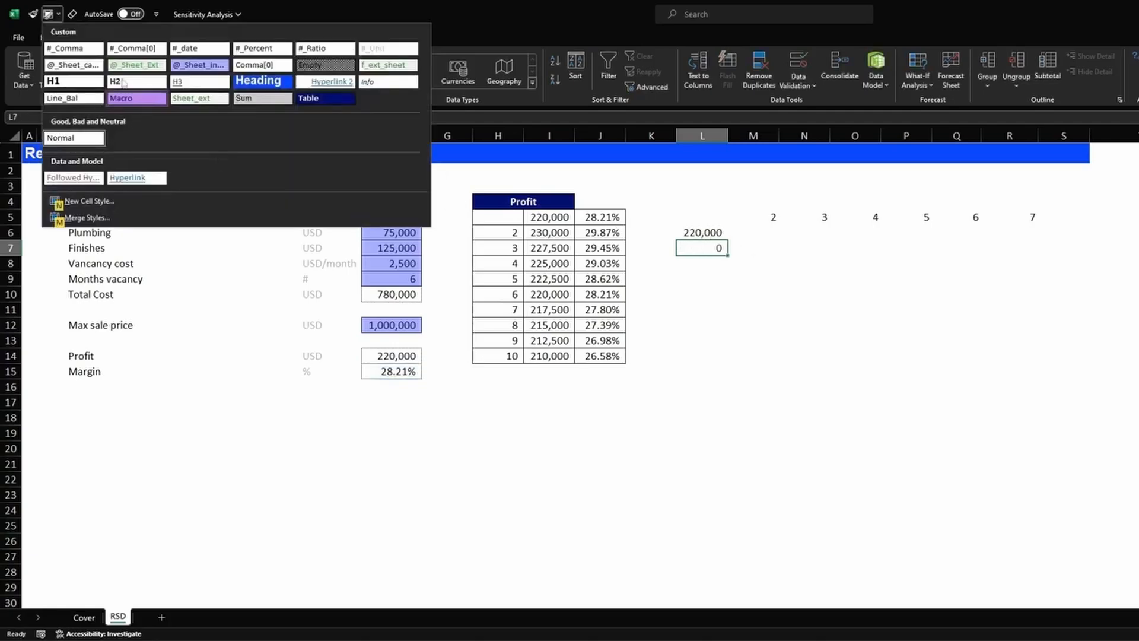
- Format L7 as a percentage (28.21%) and apply All Borders to L5:R7
click(263, 51)
click(764, 305)
mouse_move(708, 220)
mouse_down()
mouse_move(1029, 236)
mouse_move(688, 216)
mouse_up()
click(1026, 249)
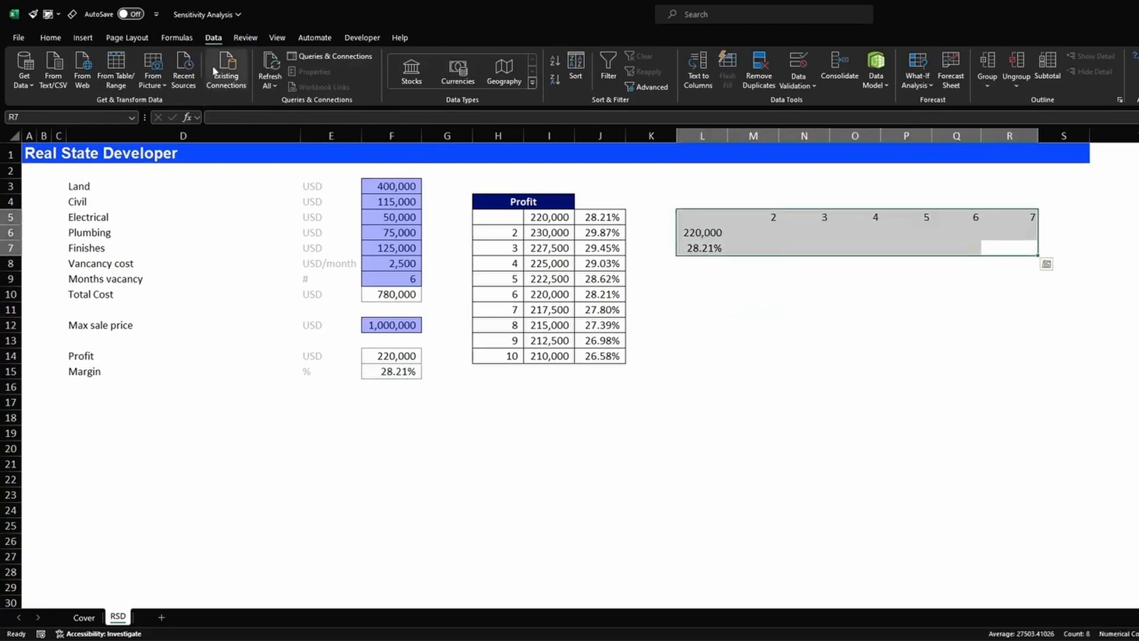
click(51, 37)
click(177, 79)
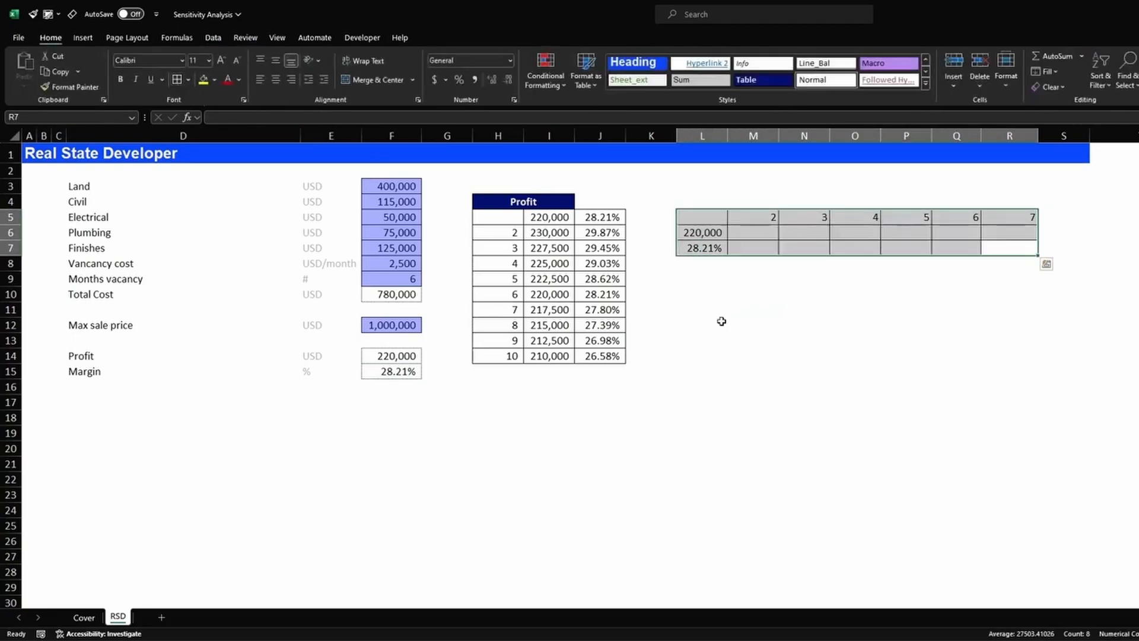
click(815, 329)
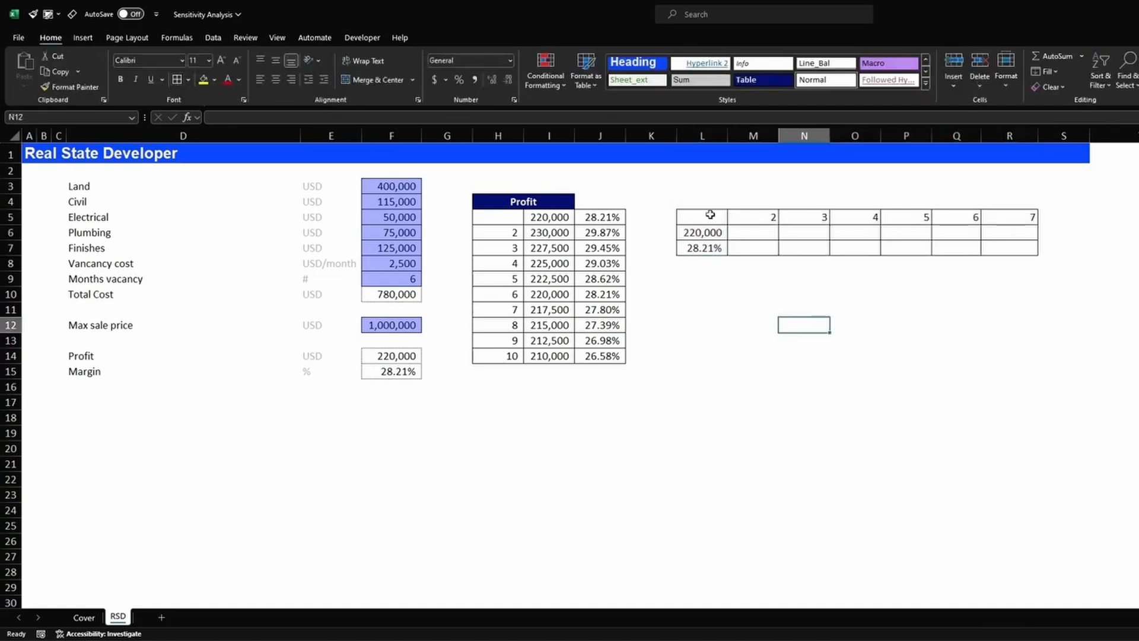
drag(710, 214, 1004, 247)
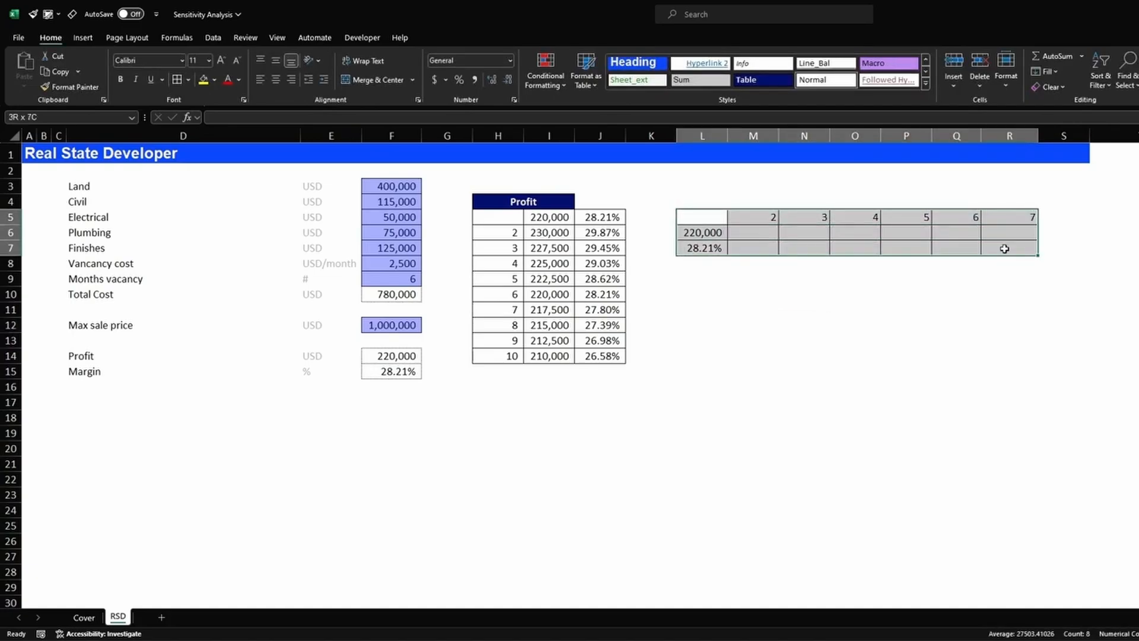
- Create a Data Table on L5:R7 with Months vacancy F9 as the row input cell
click(212, 38)
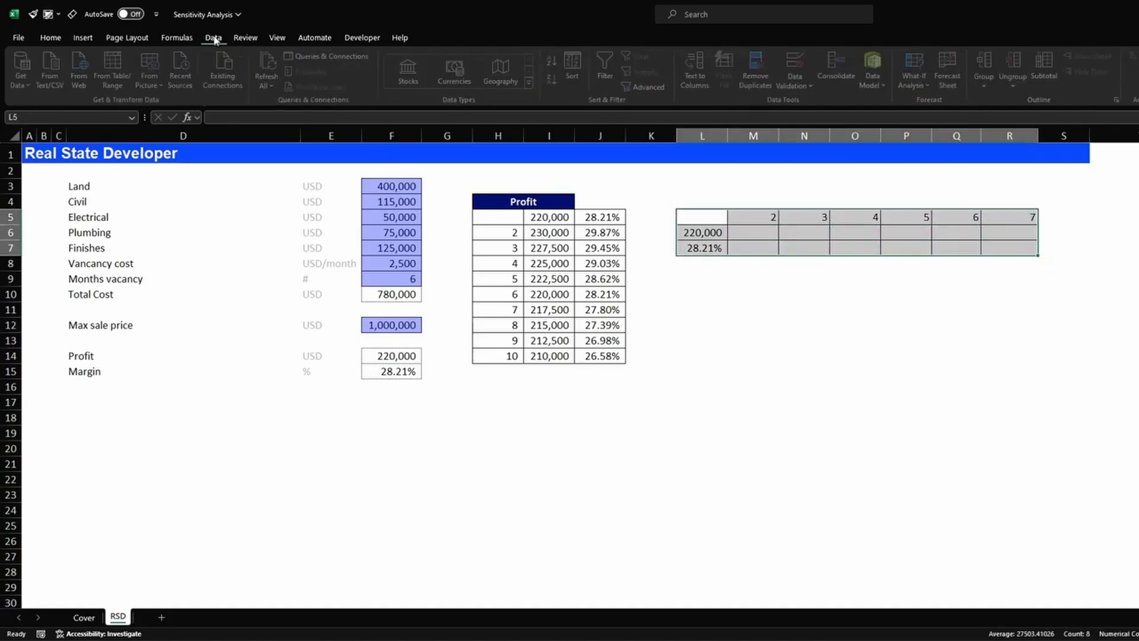
click(917, 75)
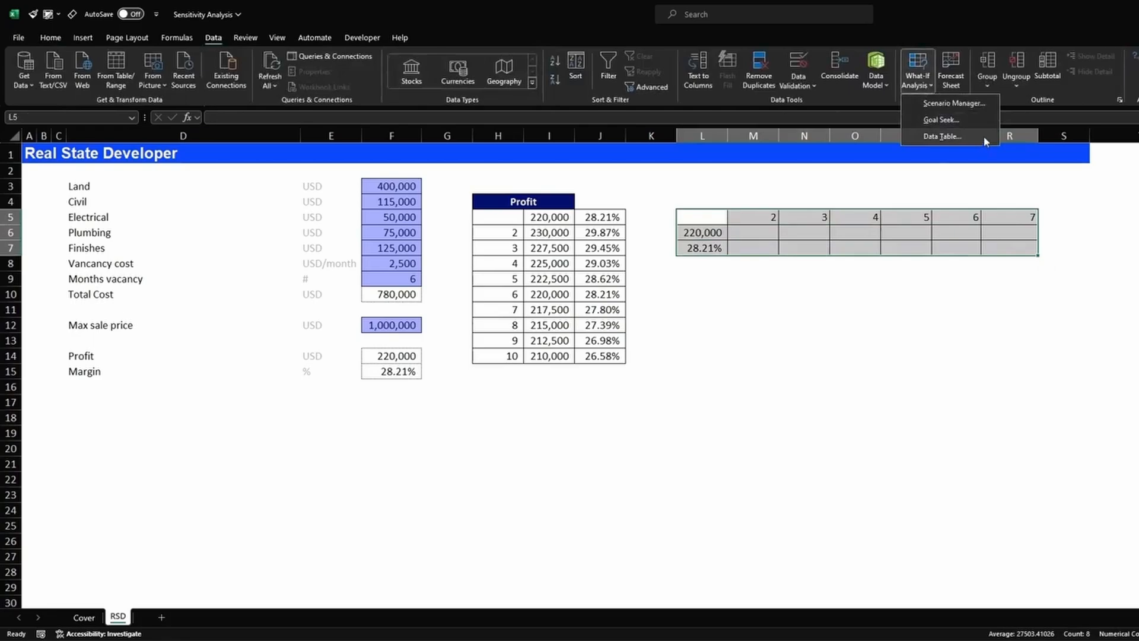
click(983, 137)
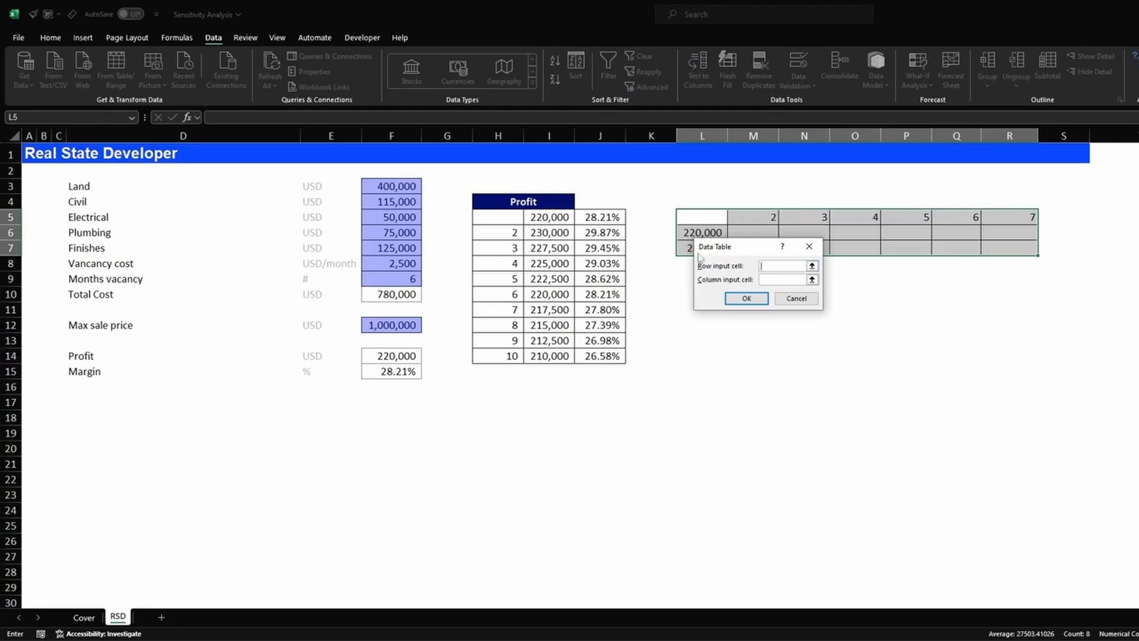
click(402, 280)
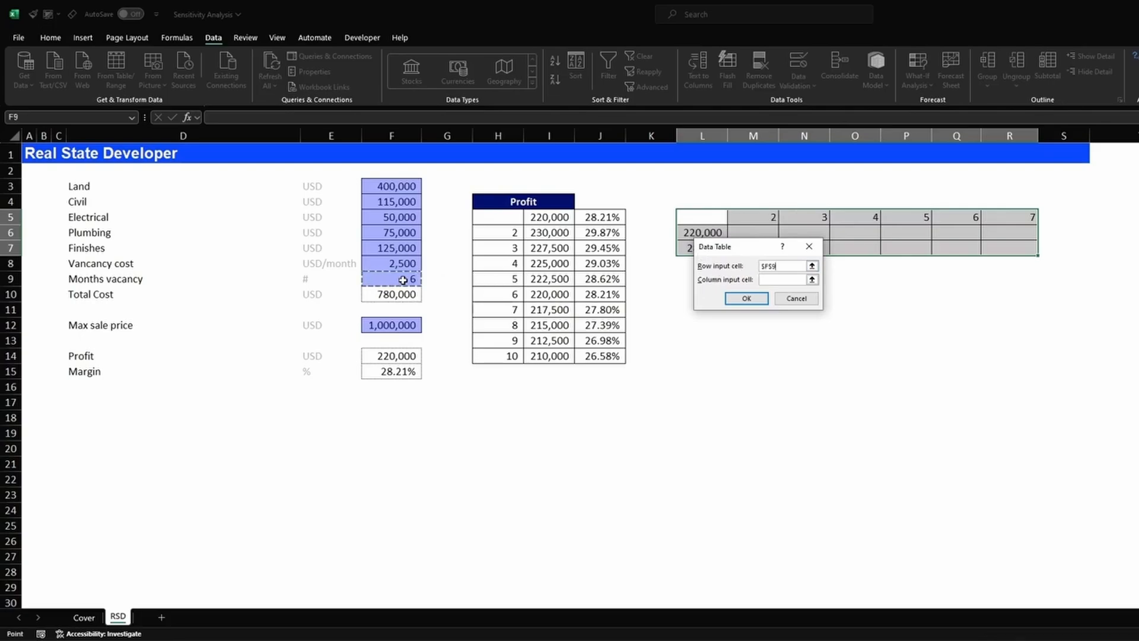
click(747, 298)
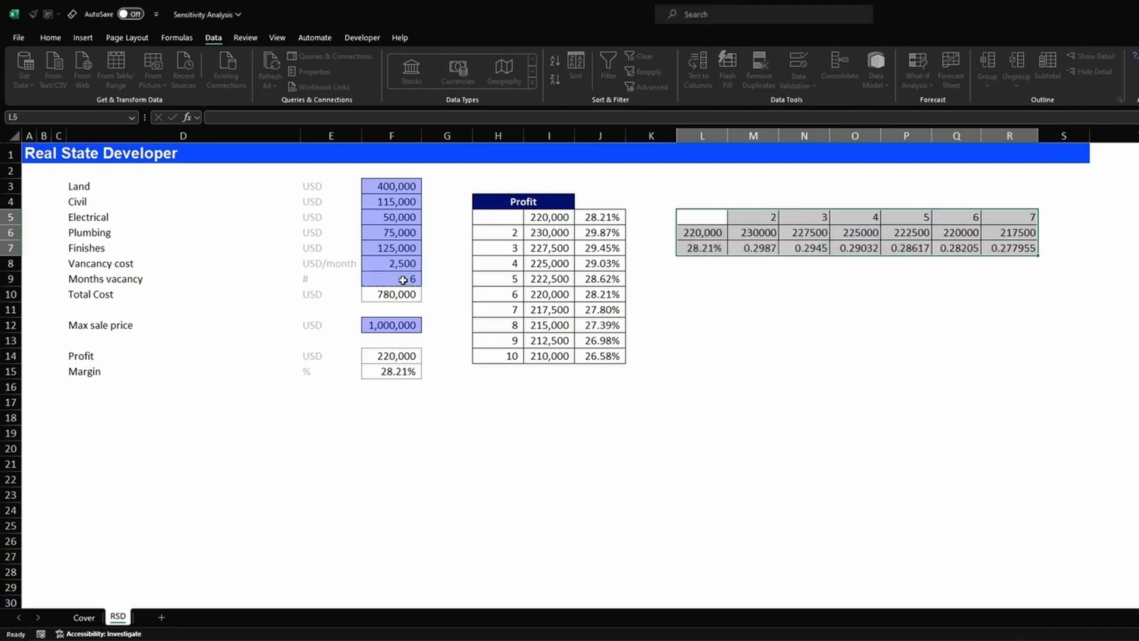
click(811, 339)
- Apply Comma style to the profits in M6:R6, then select the margins M7:R7
drag(749, 232, 998, 233)
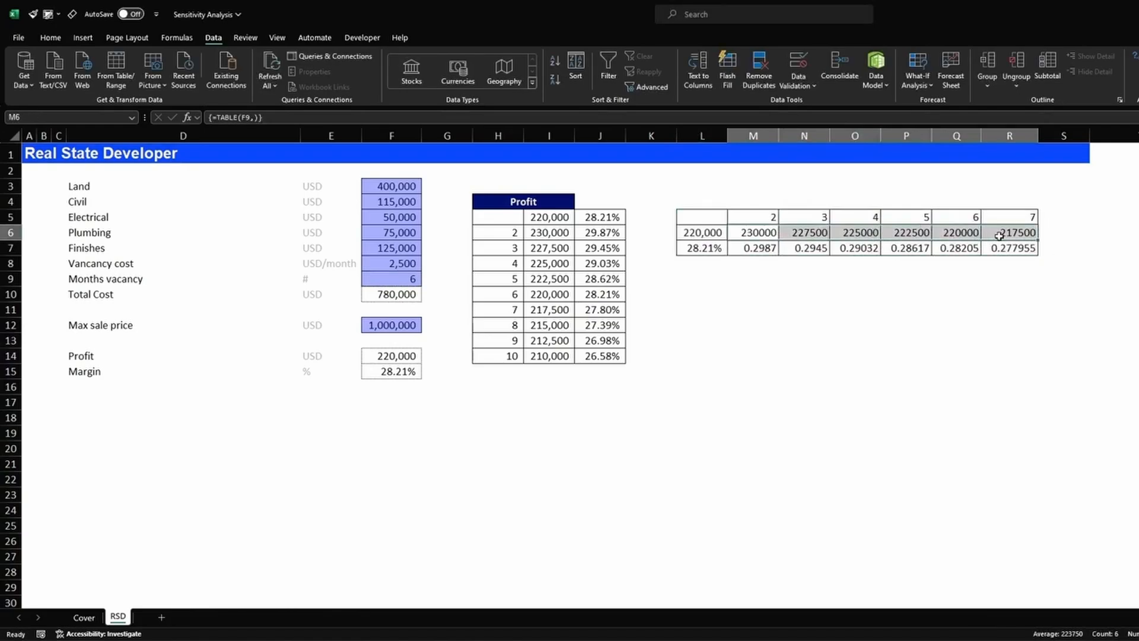
key(alt+2)
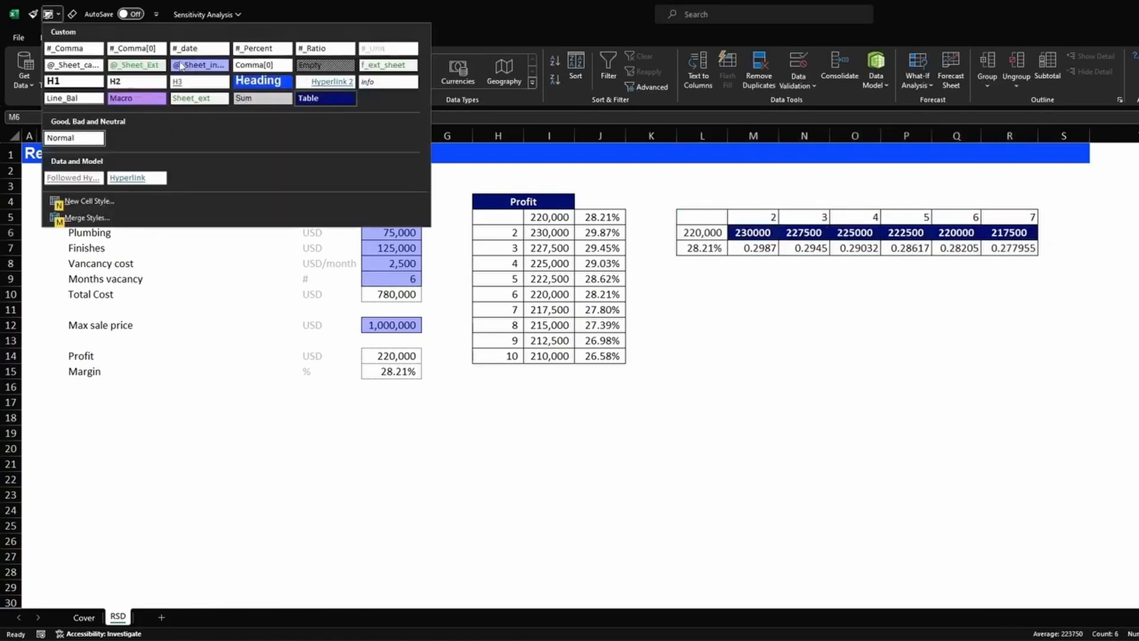
click(142, 51)
drag(763, 247, 1010, 250)
key(alt+2)
- Format margins M7:R7 as percentages and widen column Q to show 220,000
click(257, 51)
click(854, 371)
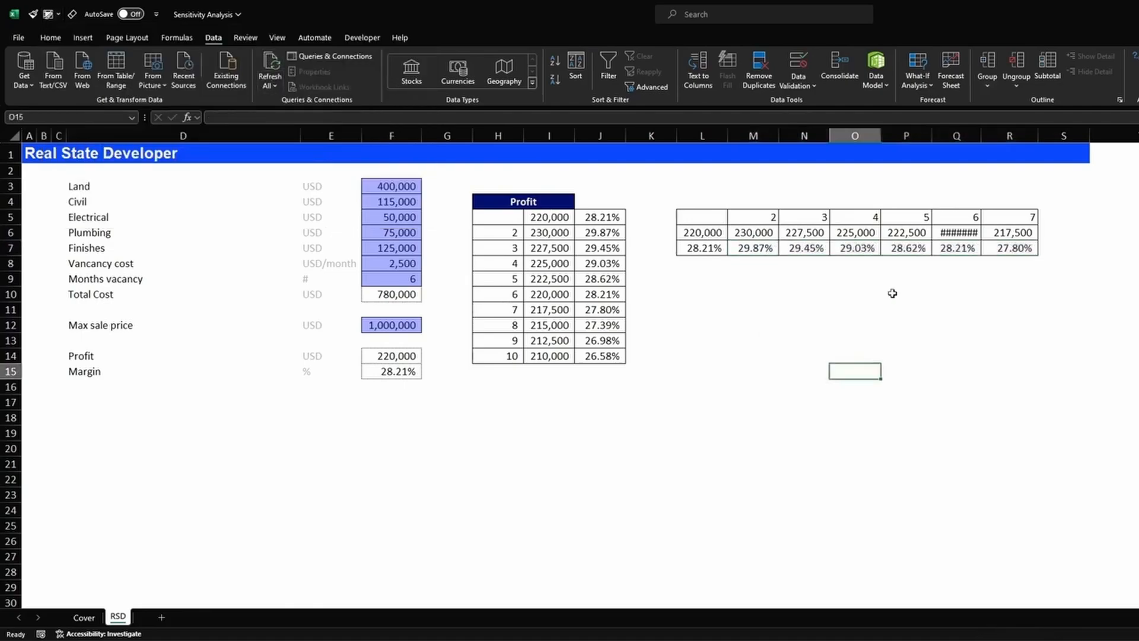
drag(984, 140, 986, 140)
- Select F9, F14, F15, H10:J10 and Q5:Q7 together to compare the 6-month values
click(401, 266)
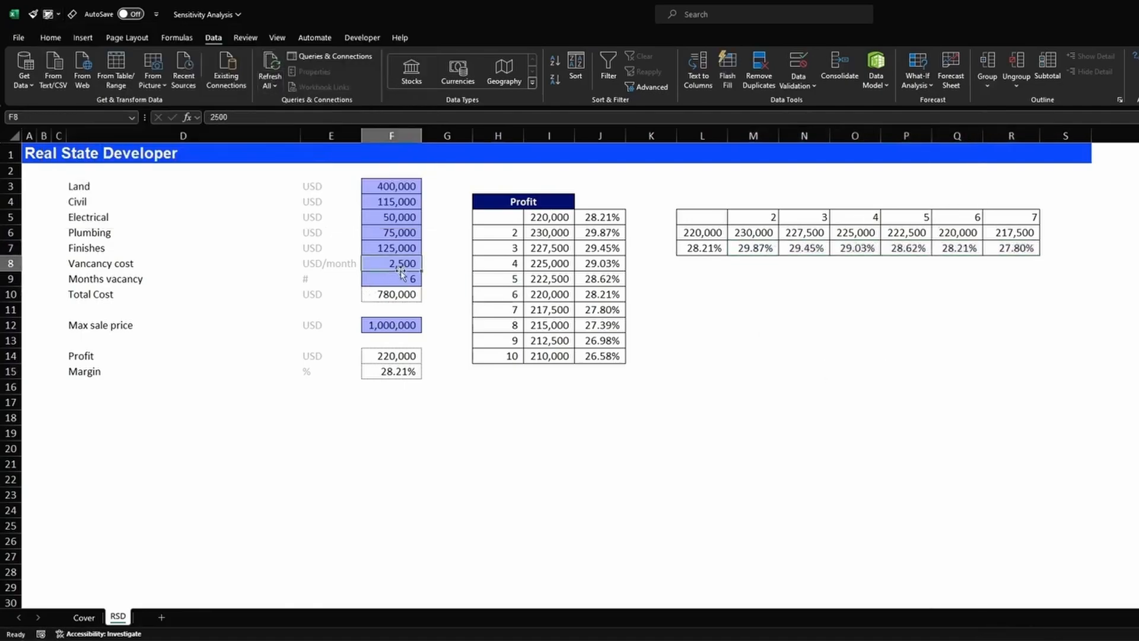
click(410, 277)
ctrl+click(394, 356)
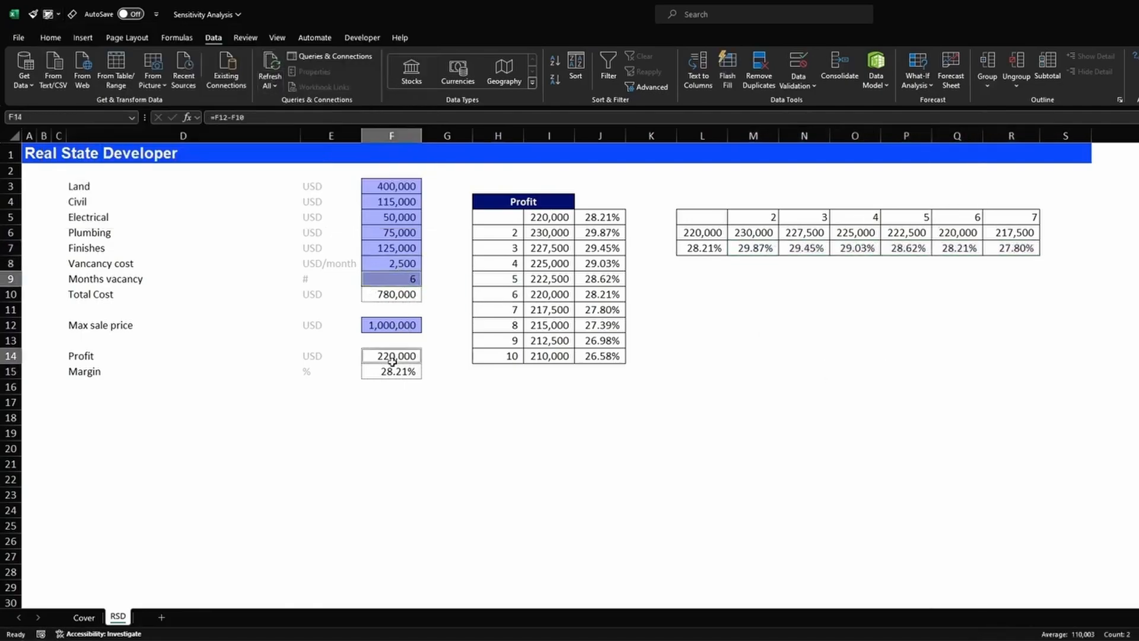
ctrl+click(411, 373)
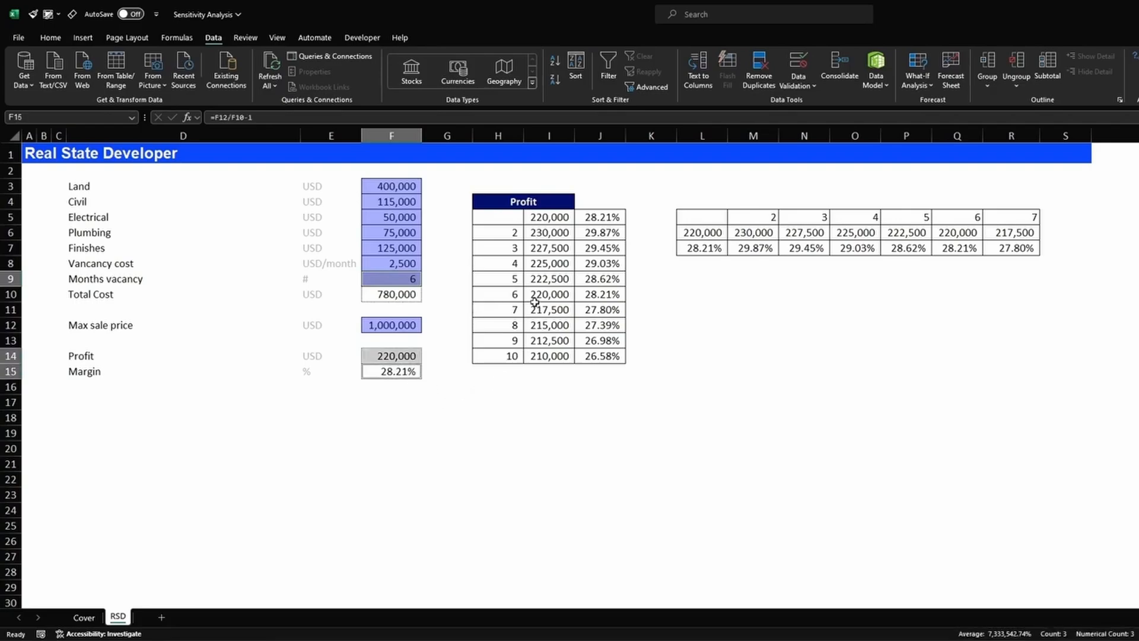
drag(514, 294, 600, 294)
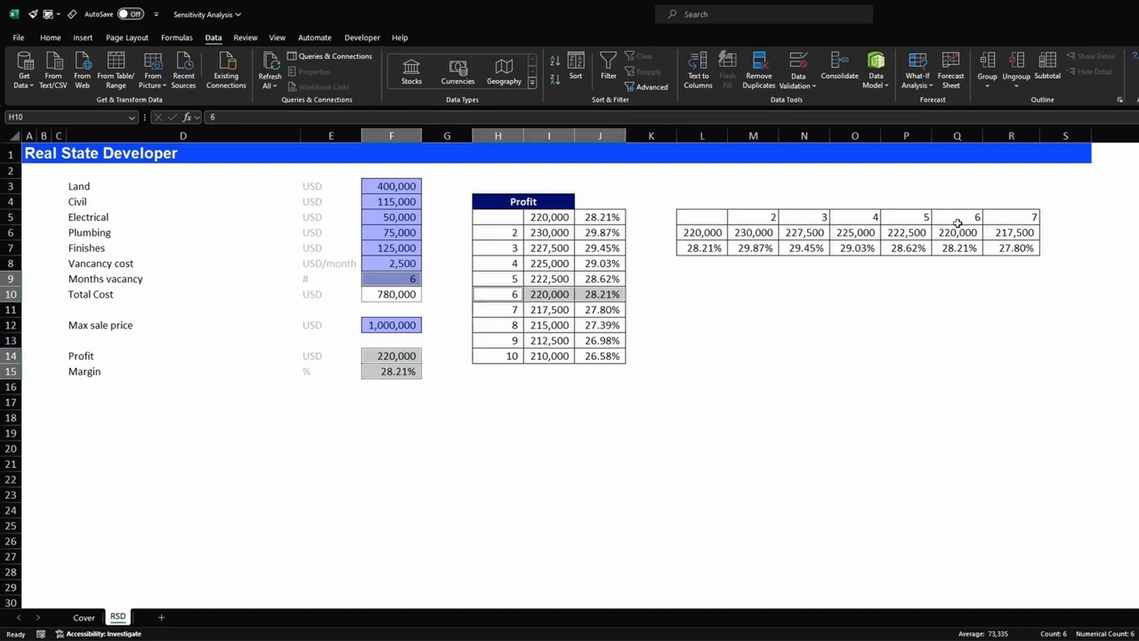
drag(957, 218, 964, 248)
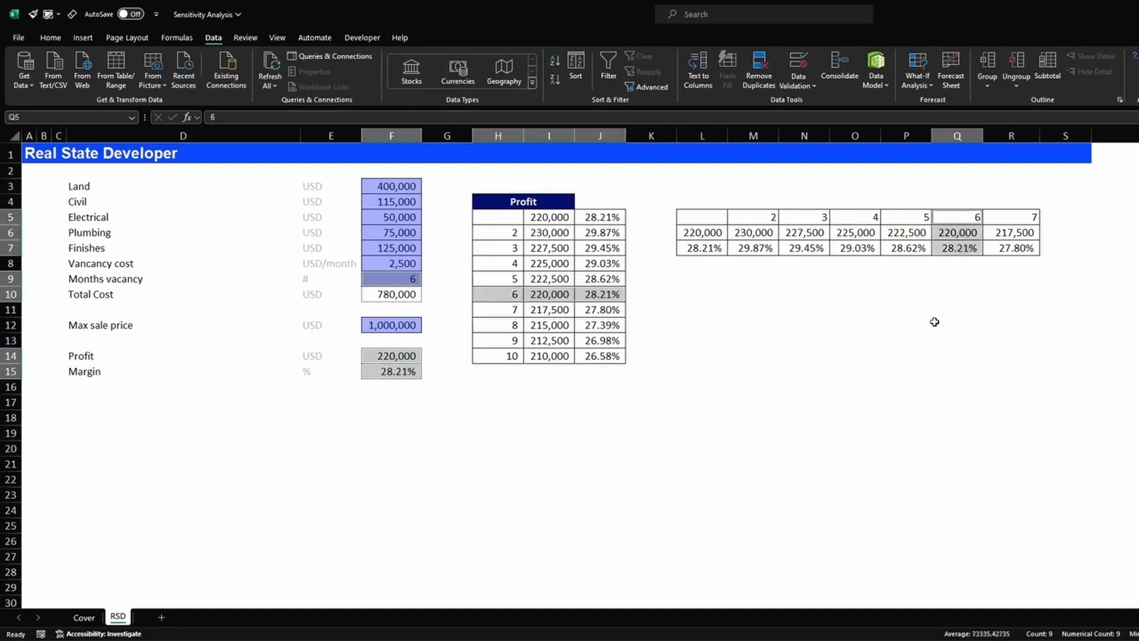
click(760, 343)
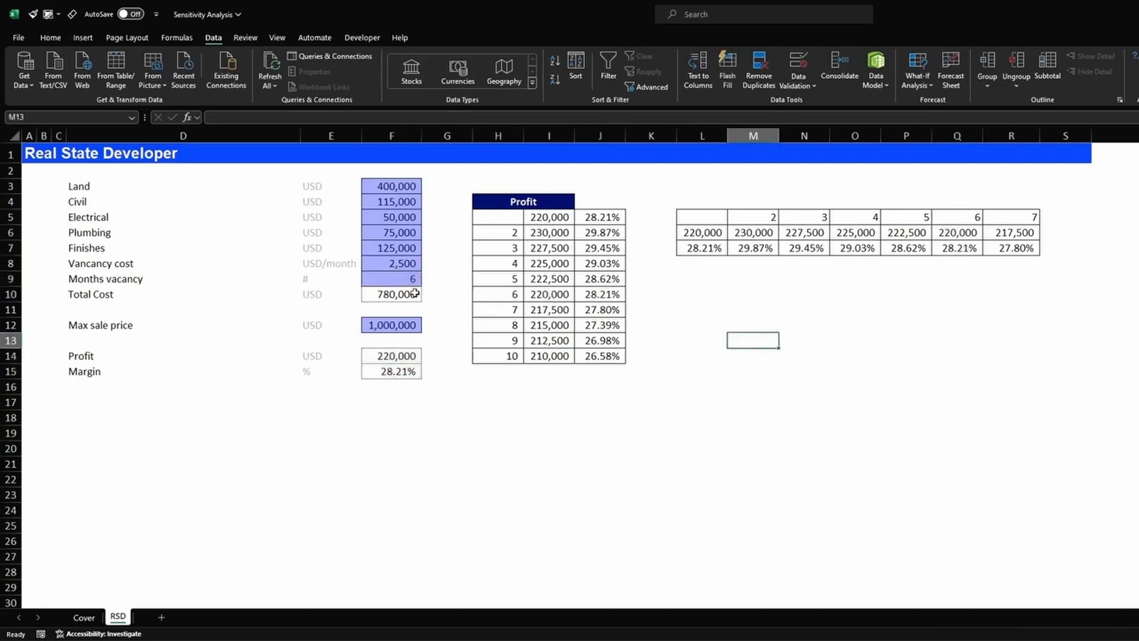
click(394, 189)
text(350,)
text(00)
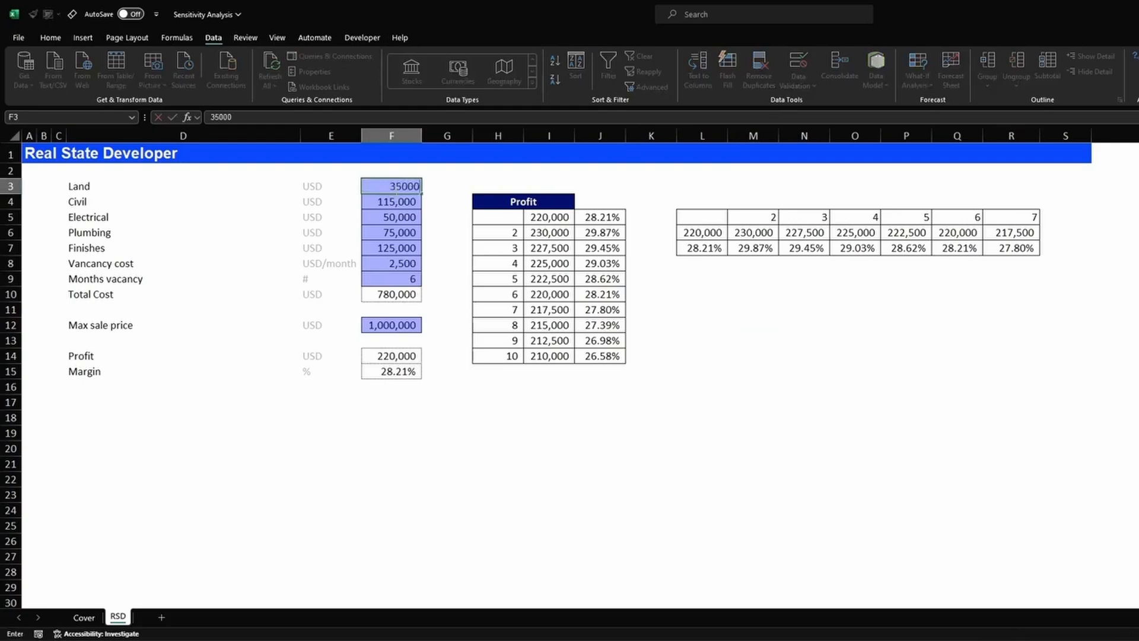
text(0)
key(Return)
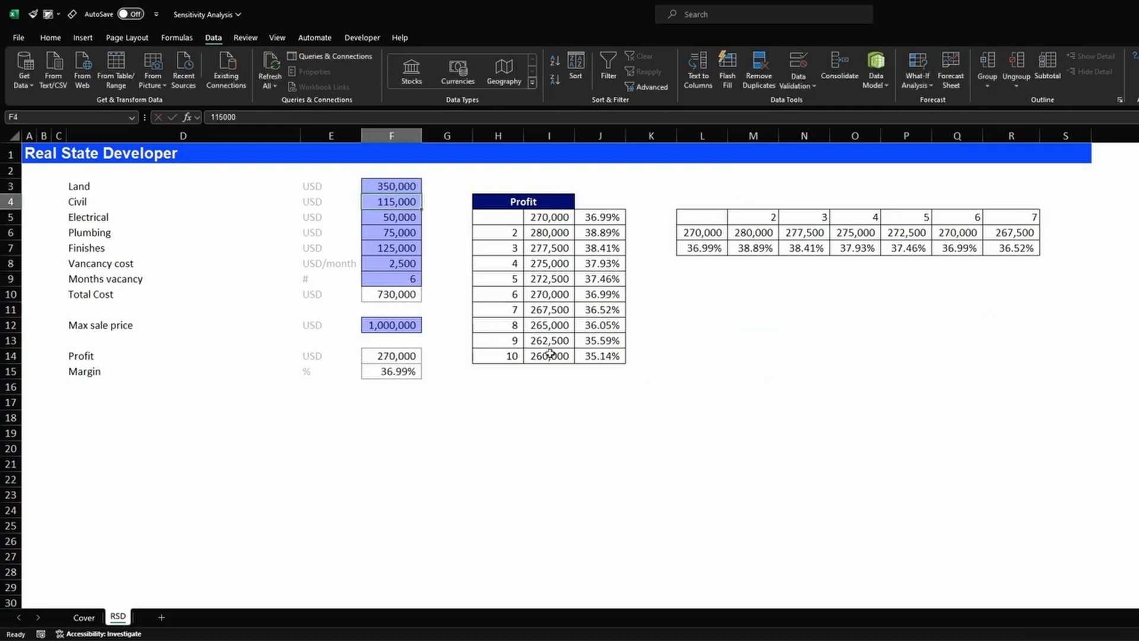
click(386, 356)
ctrl+click(400, 280)
ctrl+click(516, 294)
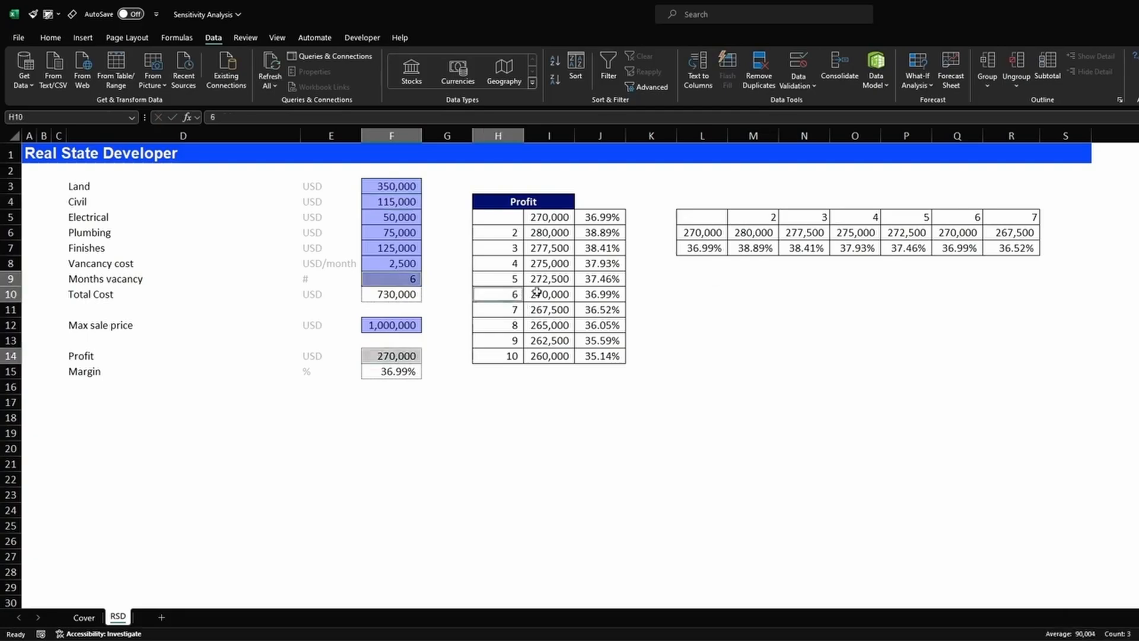
drag(536, 292, 593, 295)
drag(978, 221, 964, 248)
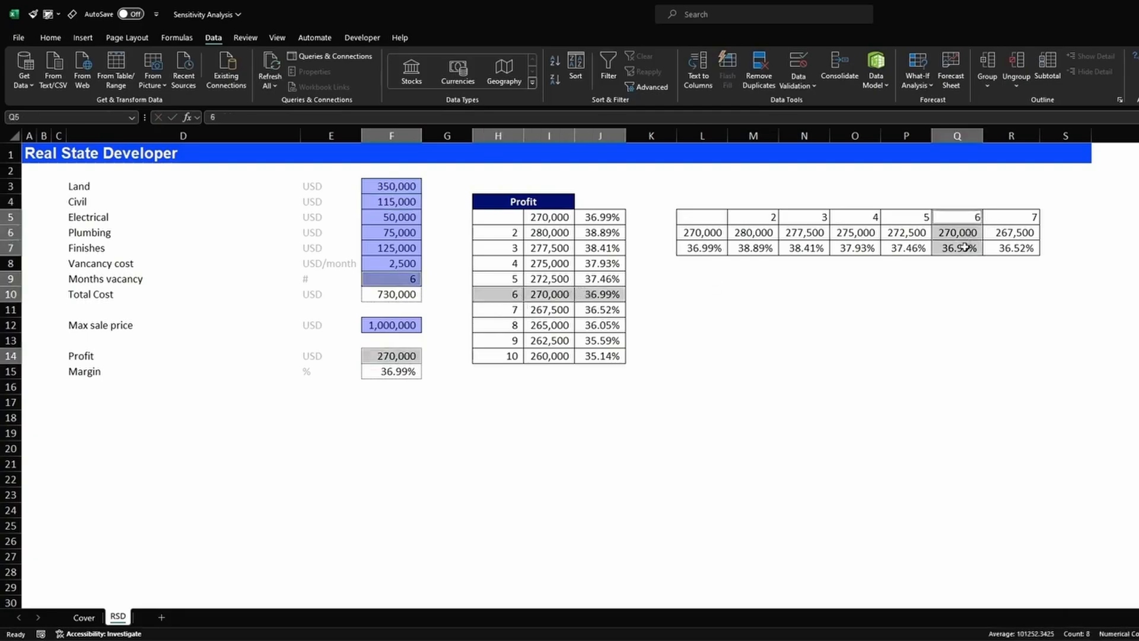
click(738, 329)
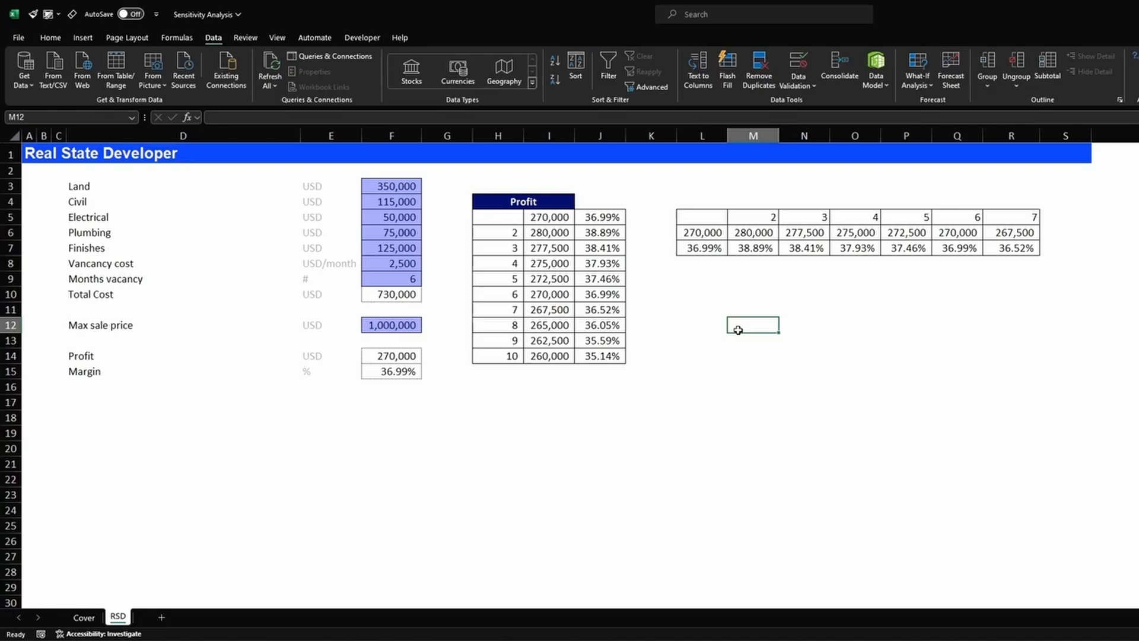
click(386, 187)
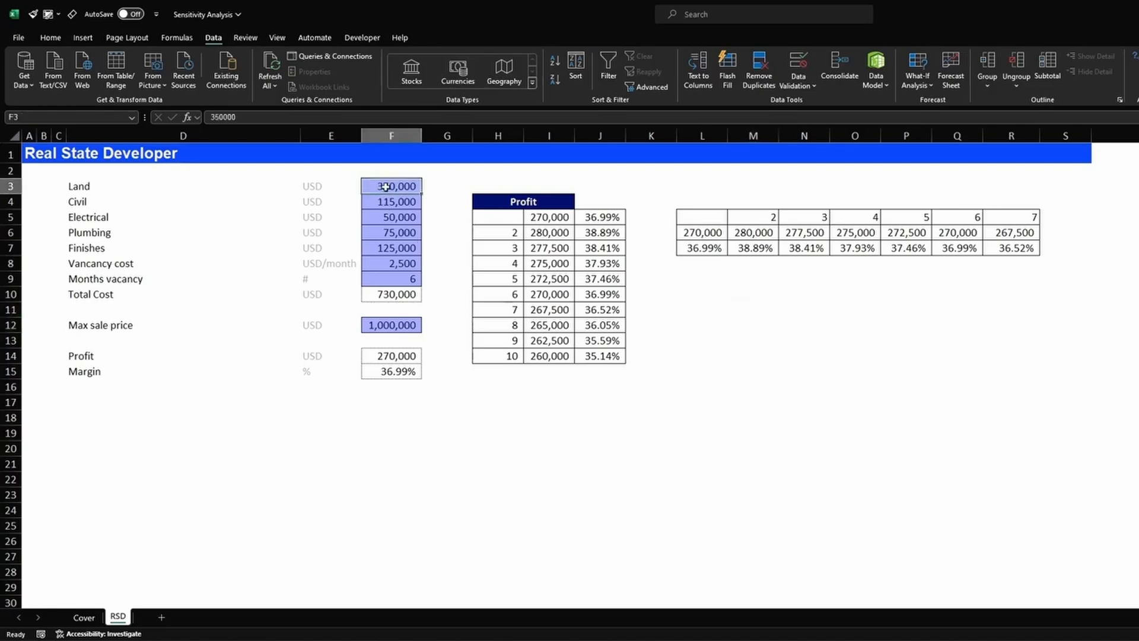
text(400,000)
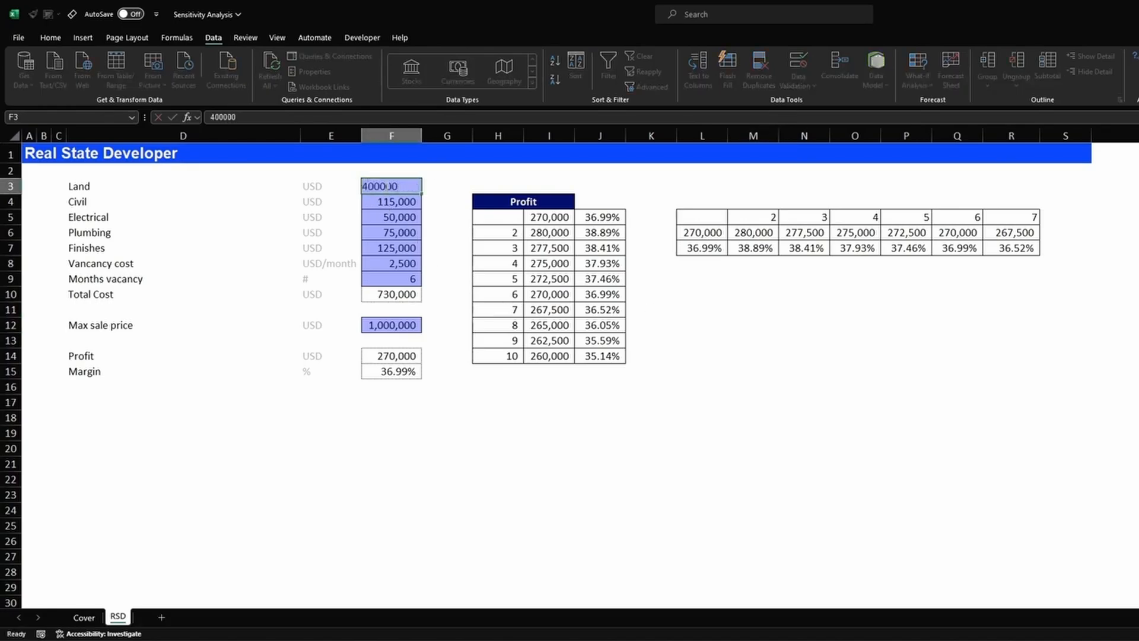
key(Return)
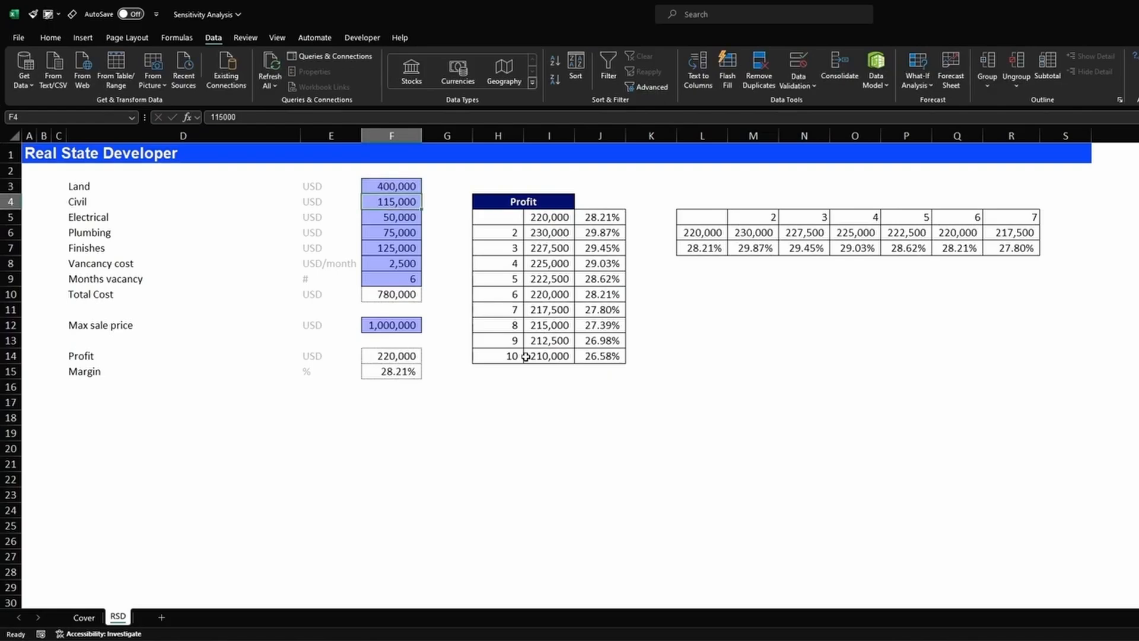
click(796, 416)
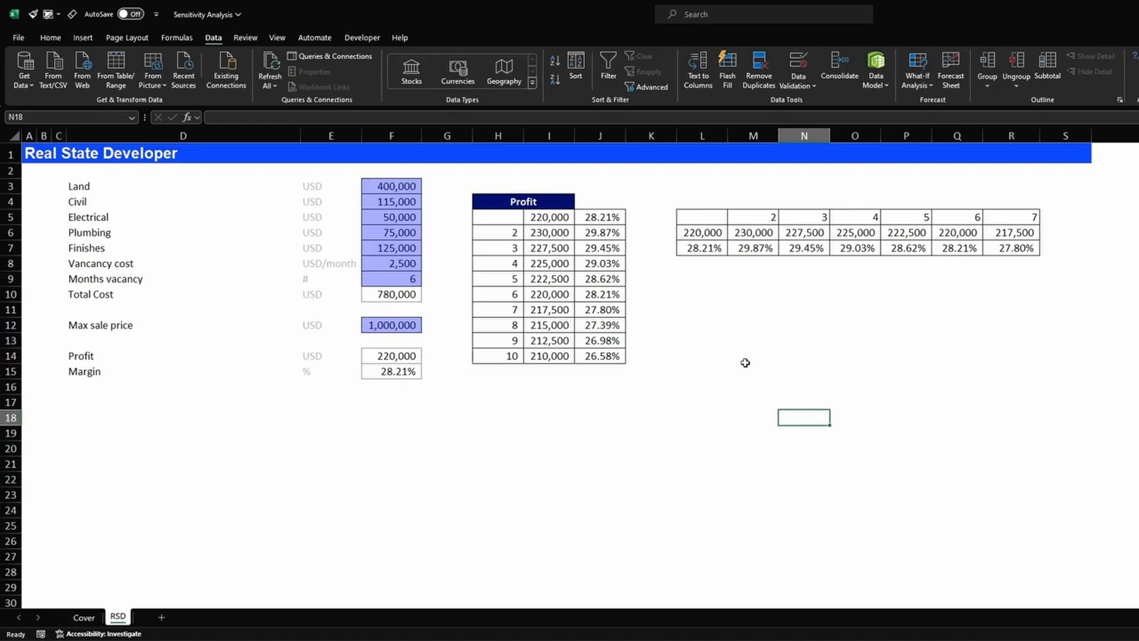
- Use Clear All on H3:R14, removing both data tables' contents and formatting
drag(481, 184, 1038, 363)
click(51, 38)
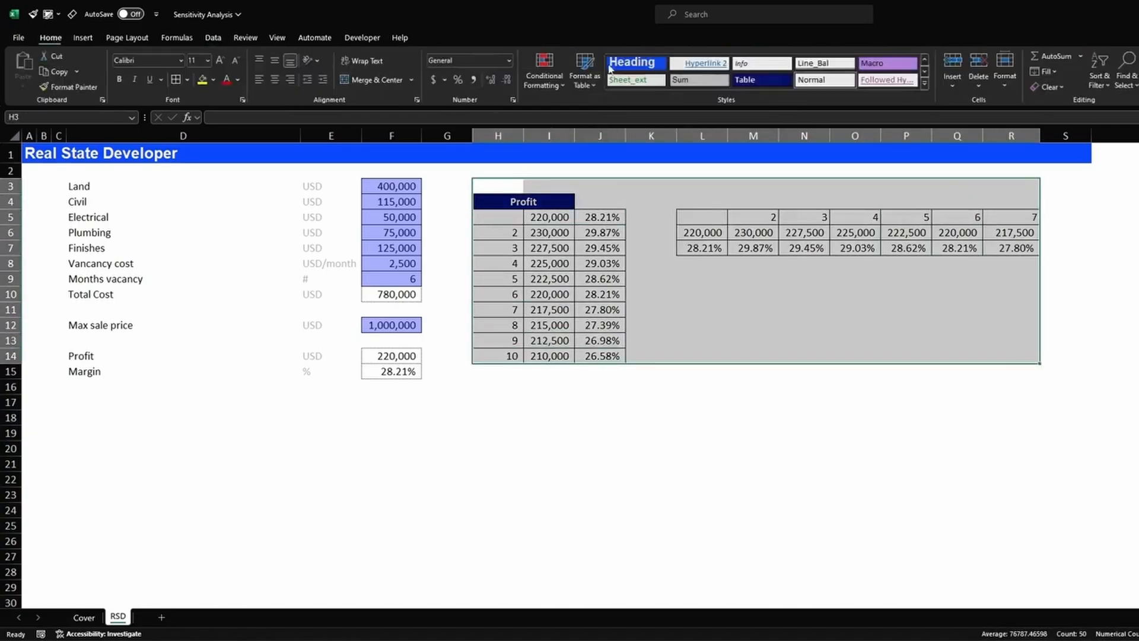
click(1051, 85)
click(1065, 110)
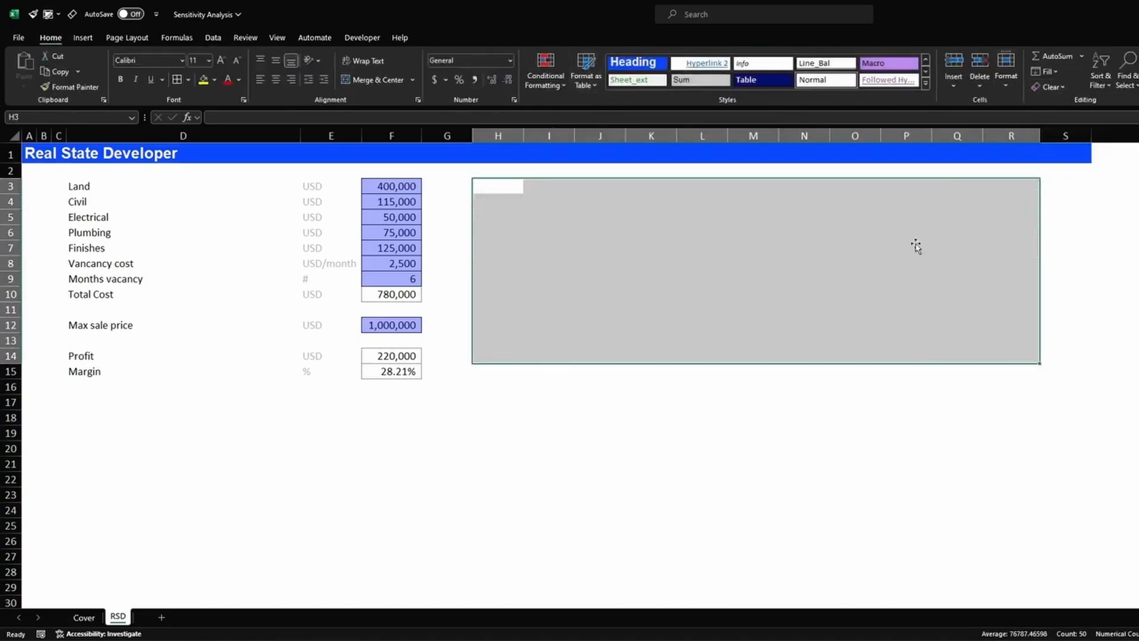
click(789, 314)
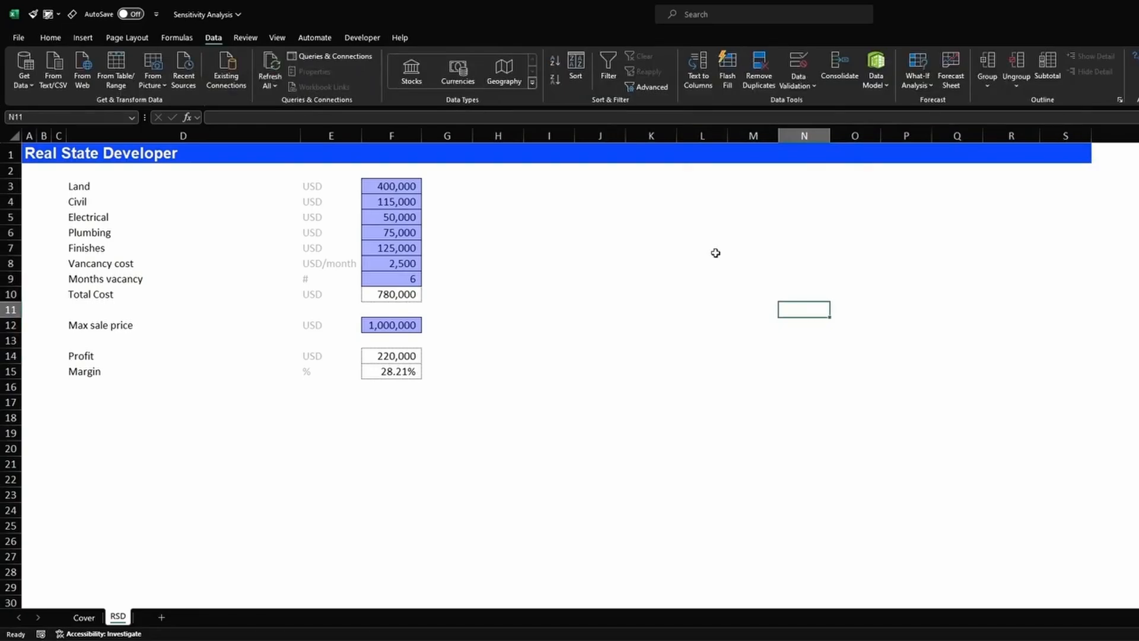
- List vacancy months 2, 3, 4, 5 and 6 down J5:J9
click(394, 280)
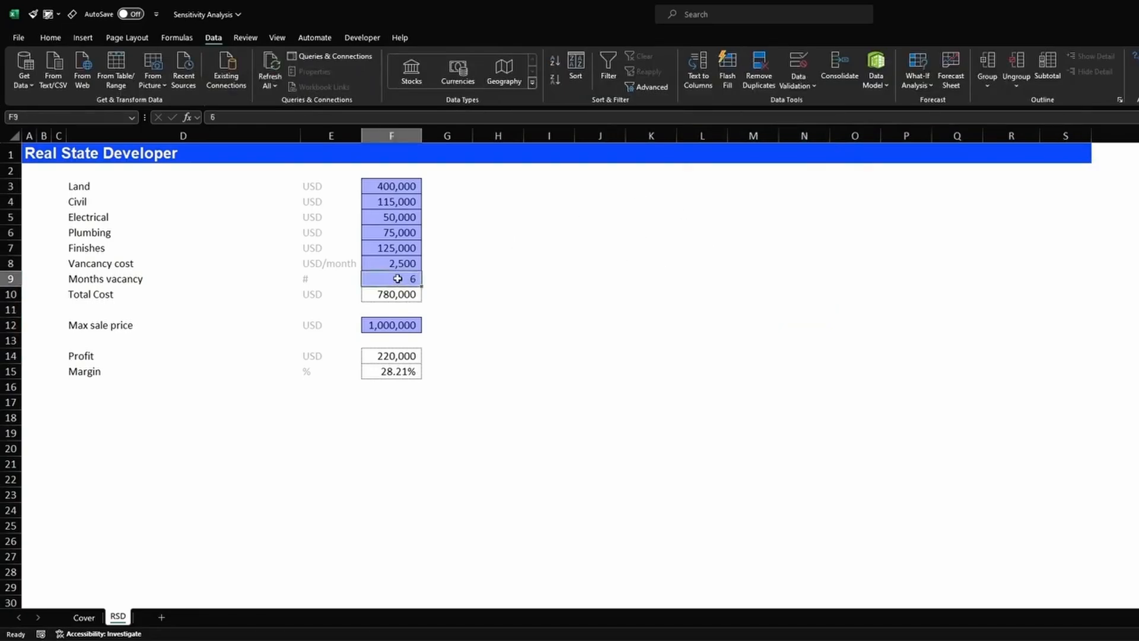
ctrl+click(393, 188)
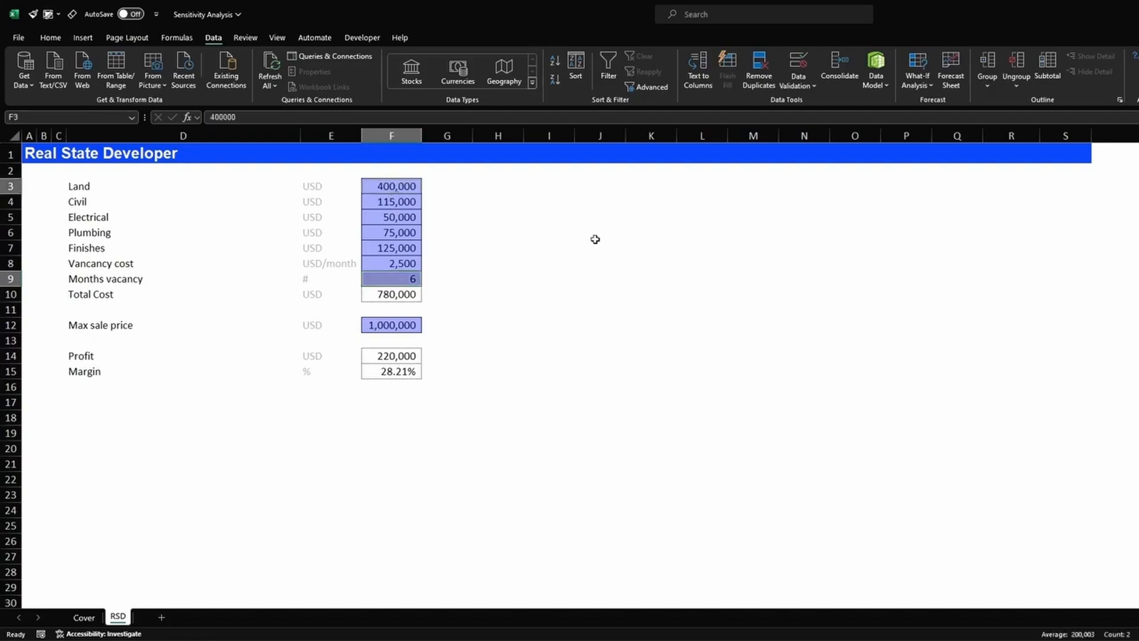
drag(595, 239, 595, 354)
drag(593, 203, 593, 322)
click(610, 216)
text(2)
key(Return)
text(3)
key(Return)
text(4)
key(Return)
text(5)
key(Return)
text(6)
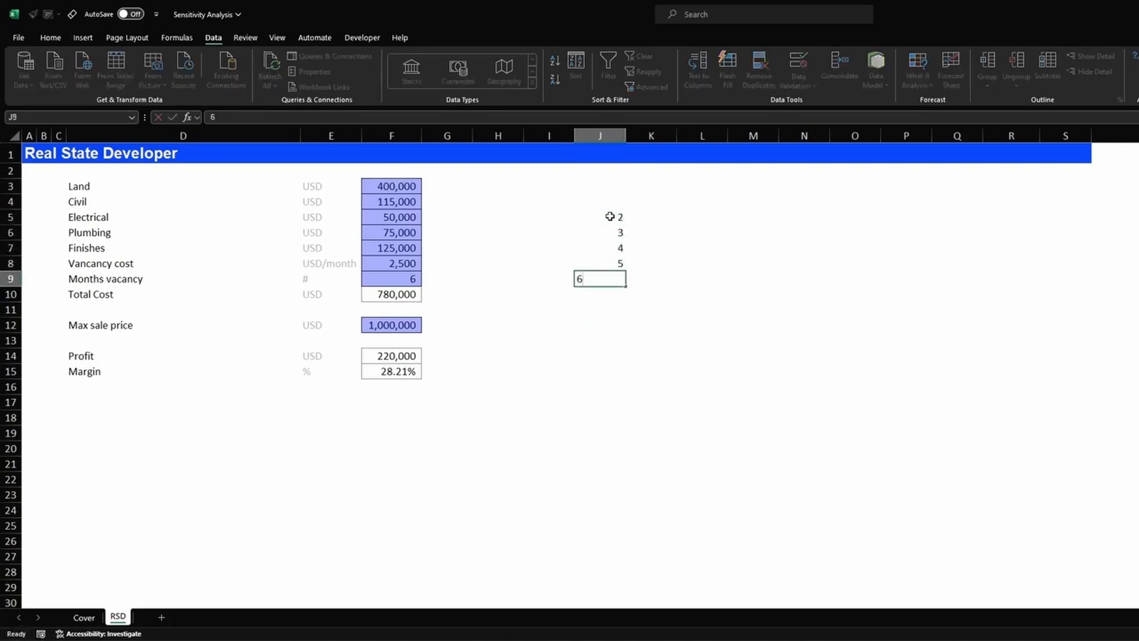
- Enter 250,000 in K4 in Comma style and copy it across K4:P4
click(610, 217)
key(Up)
key(Right)
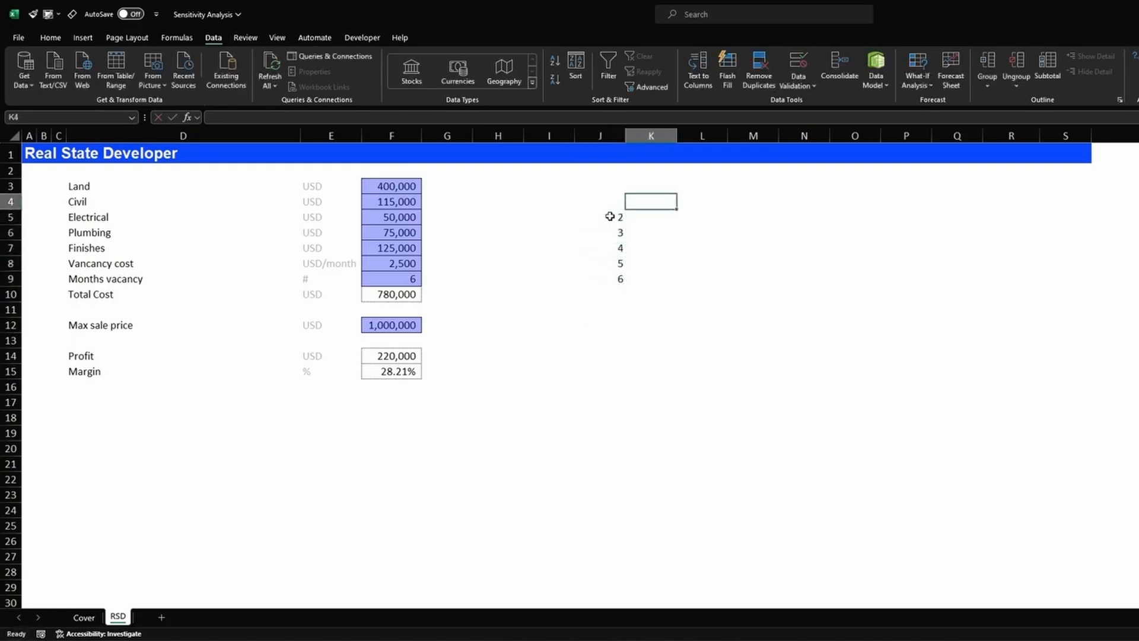
text(50)
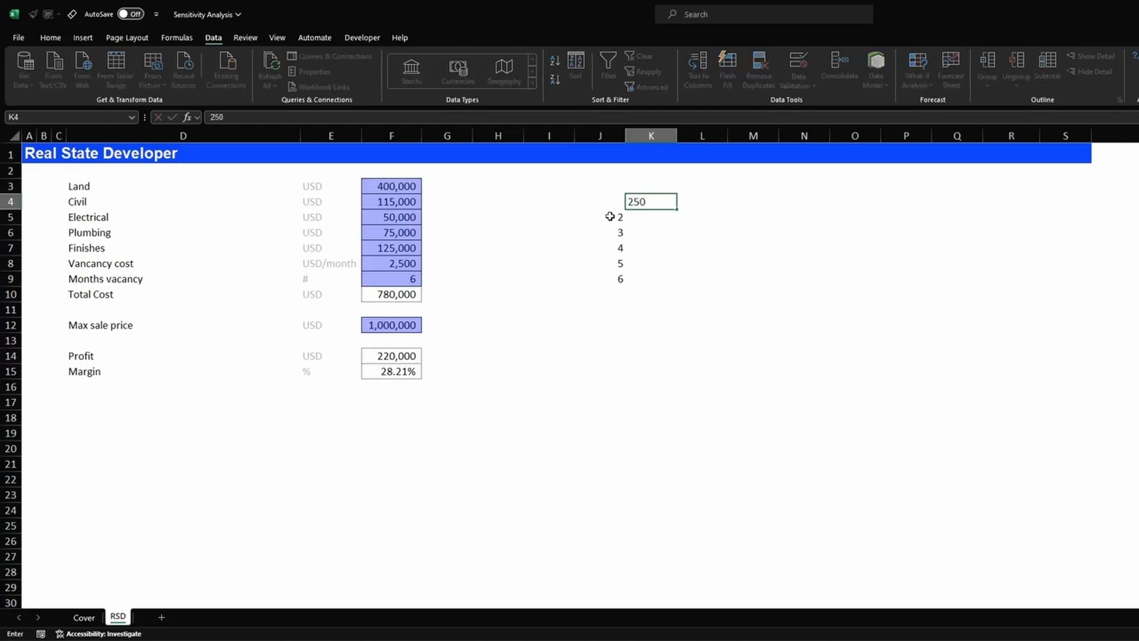
text(000)
key(Return)
key(Up)
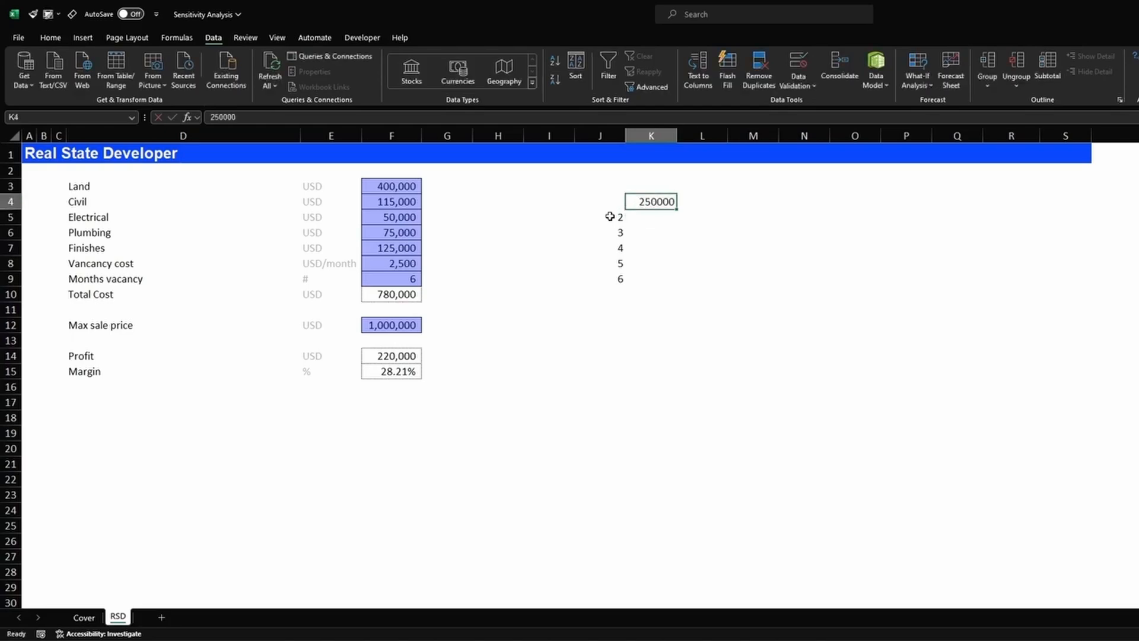
key(alt+2)
click(136, 48)
key(ctrl+c)
key(shift+Right)
key(shift+Right)
key(shift+Right)
key(shift+Right)
key(shift+Right)
key(Return)
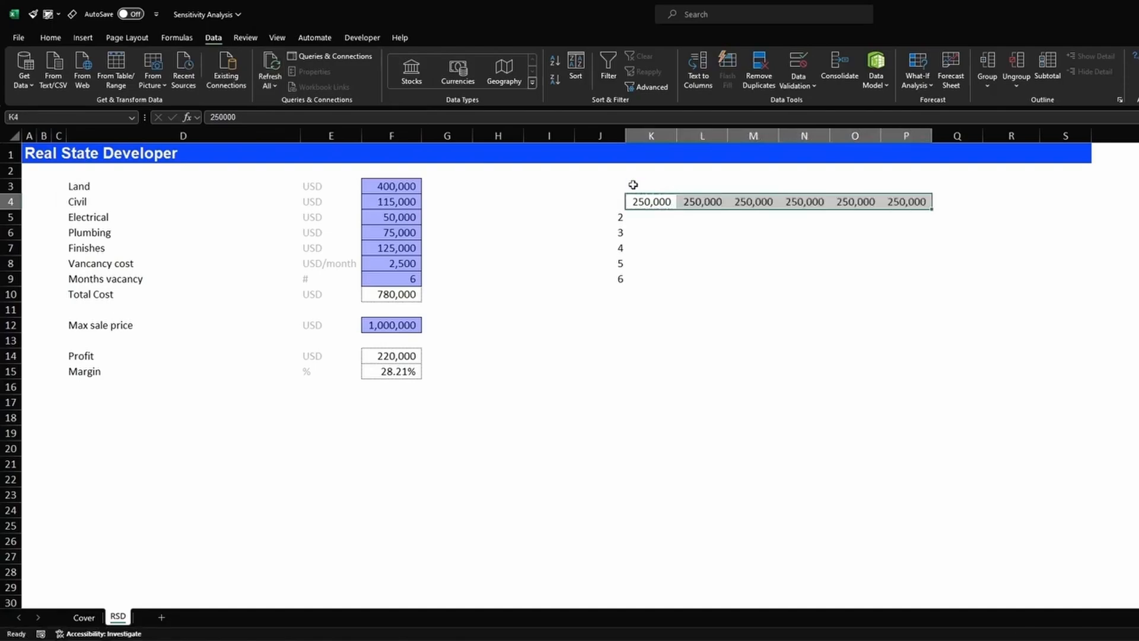
- Change L4:P4 to land costs 300,000, 350,000, 400,000, 450,000 and 500,000
key(Right)
text(50000)
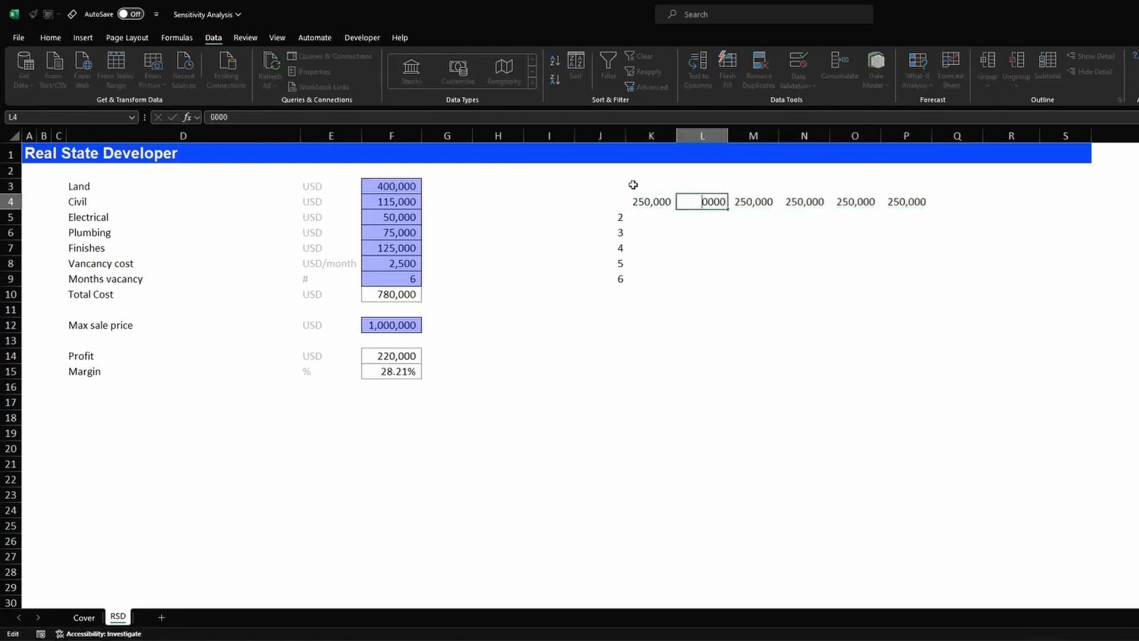
key(Right)
text(250000)
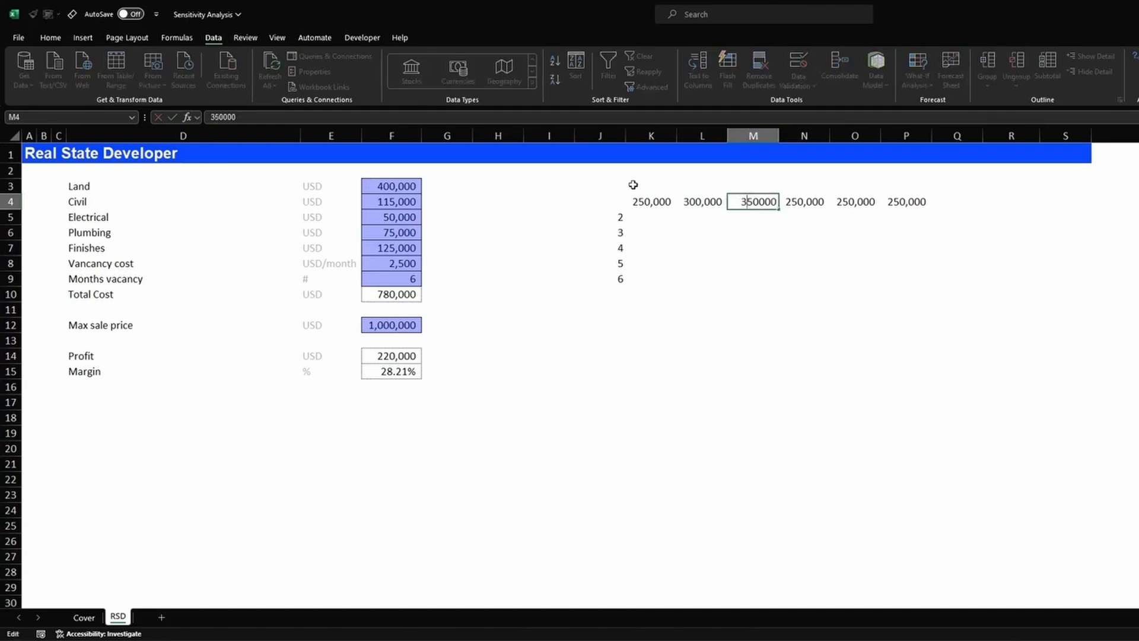
key(Tab)
key(F2)
key(Home)
key(Delete)
key(Delete)
text(4)
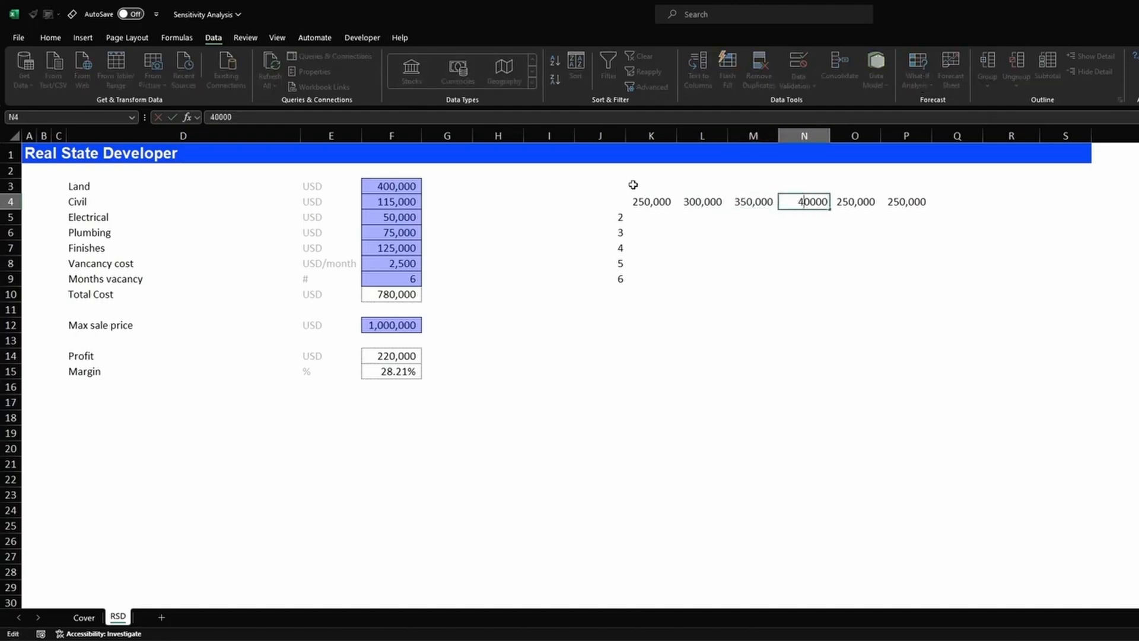
text(0)
key(Tab)
key(F2)
key(Home)
key(Delete)
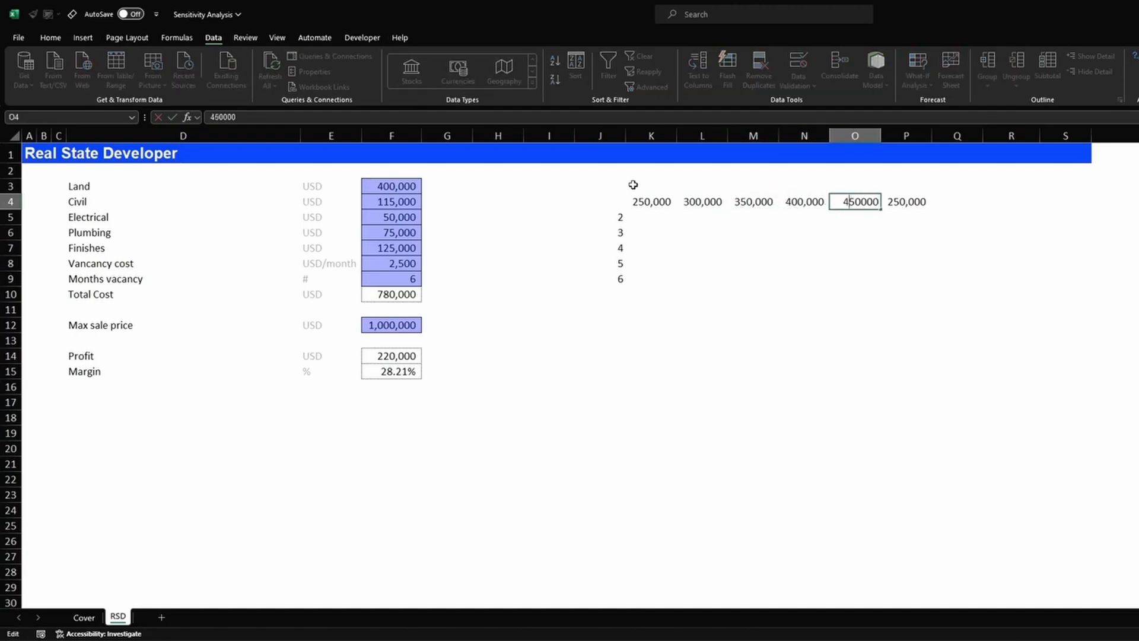
text(4)
key(Tab)
key(F2)
key(Home)
key(Delete)
text(5)
key(Return)
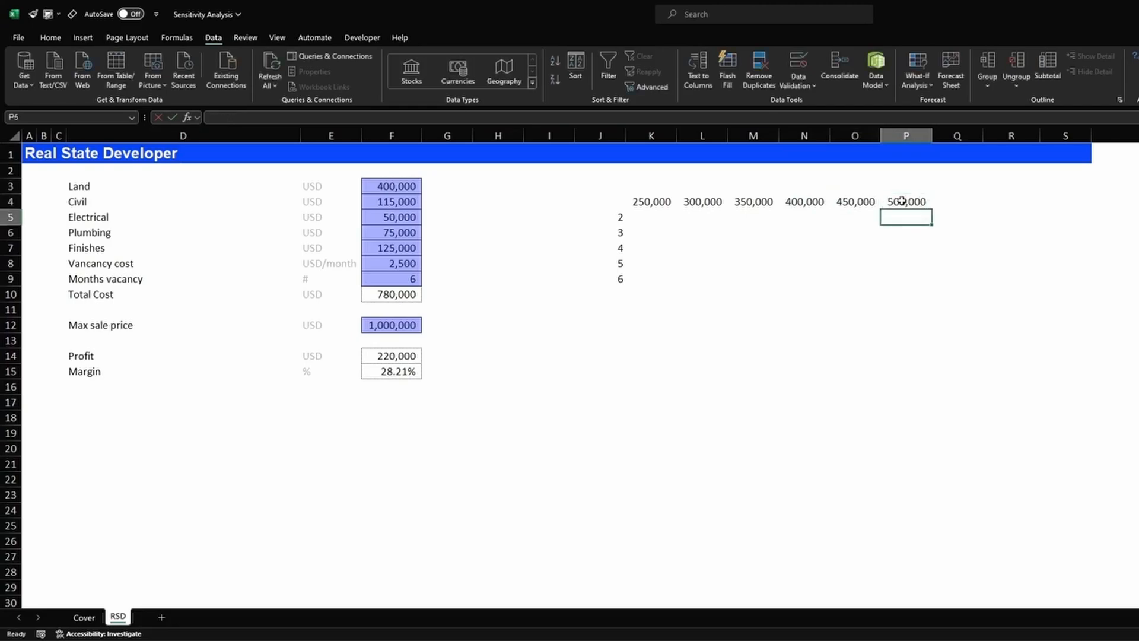
- Link corner cell J4 to the Profit in F14 with =F14
click(604, 202)
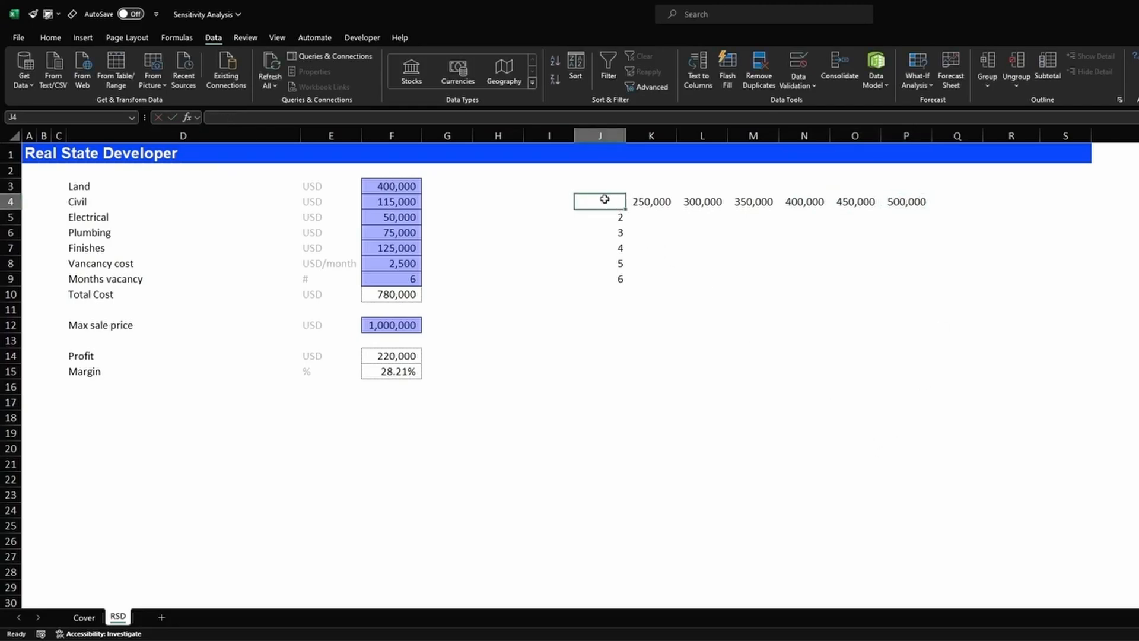
text(=)
click(398, 357)
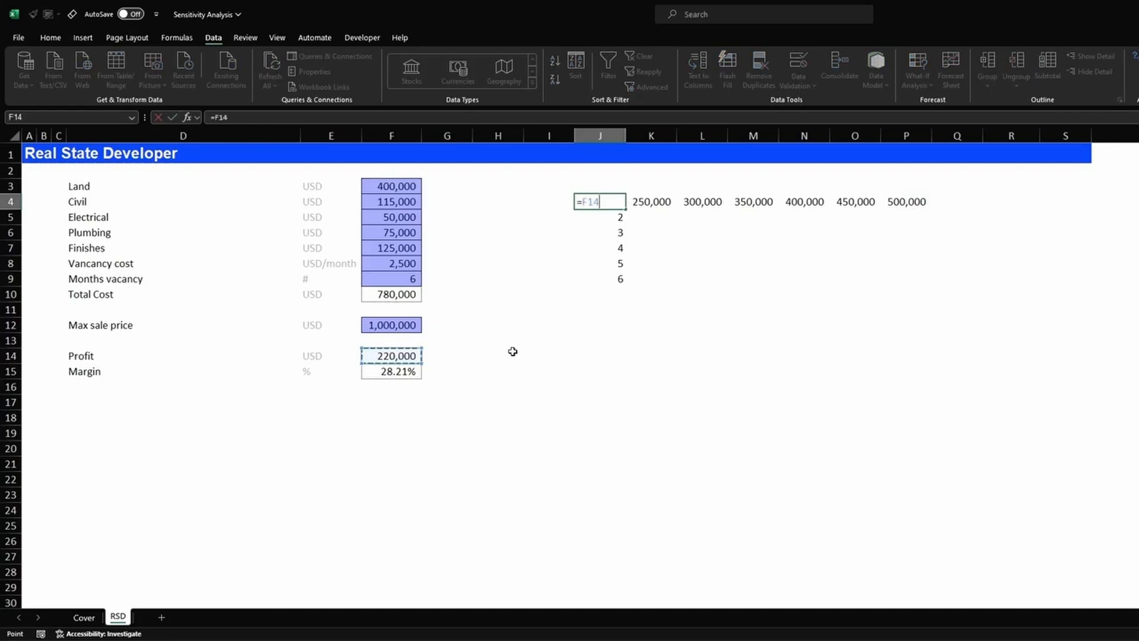
key(Return)
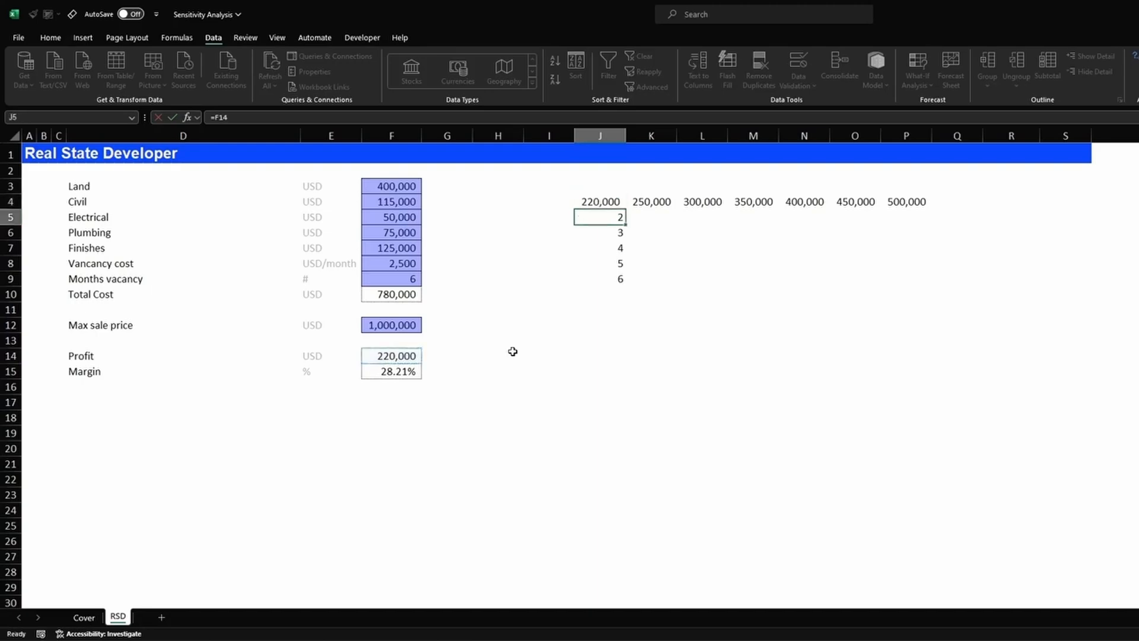
- Apply All Borders to the table range J4:P9
drag(608, 200, 920, 275)
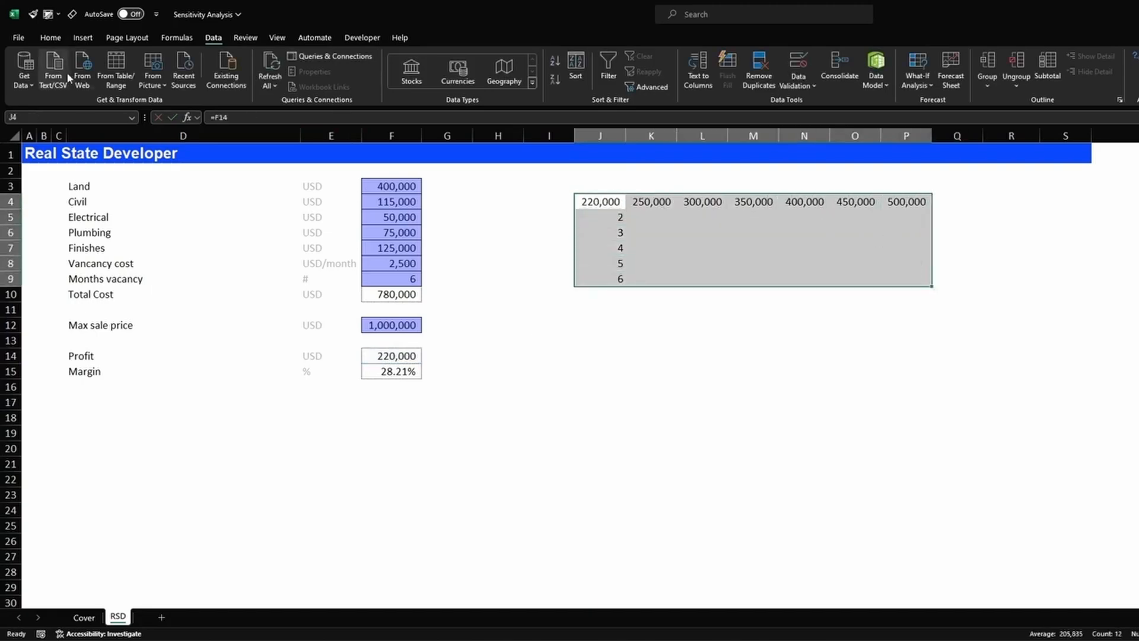
click(52, 38)
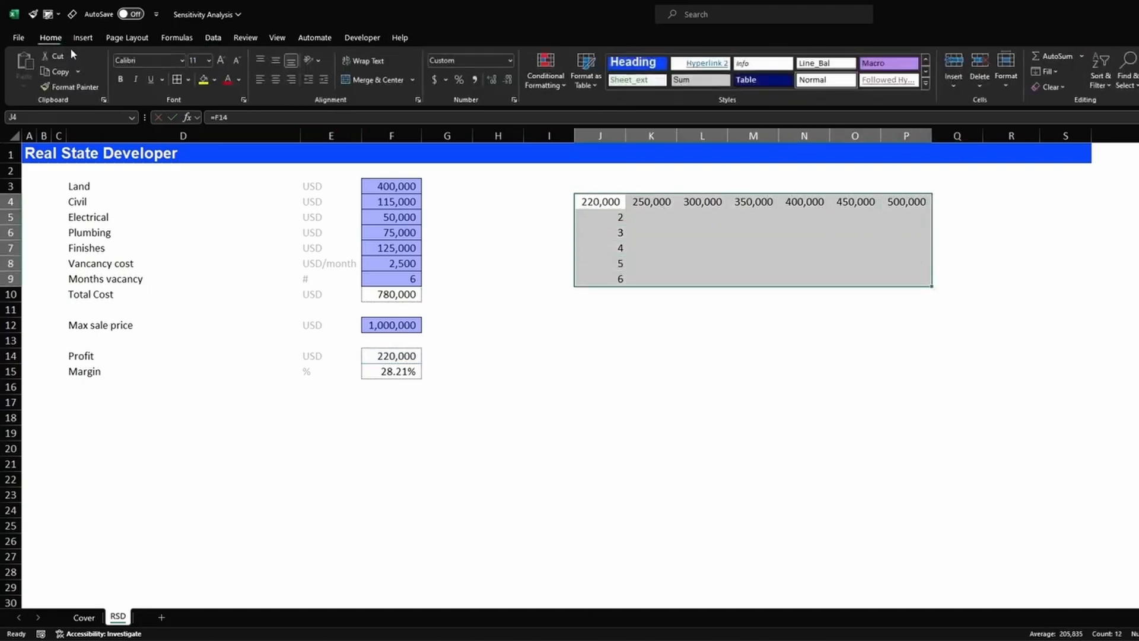
click(187, 79)
click(212, 201)
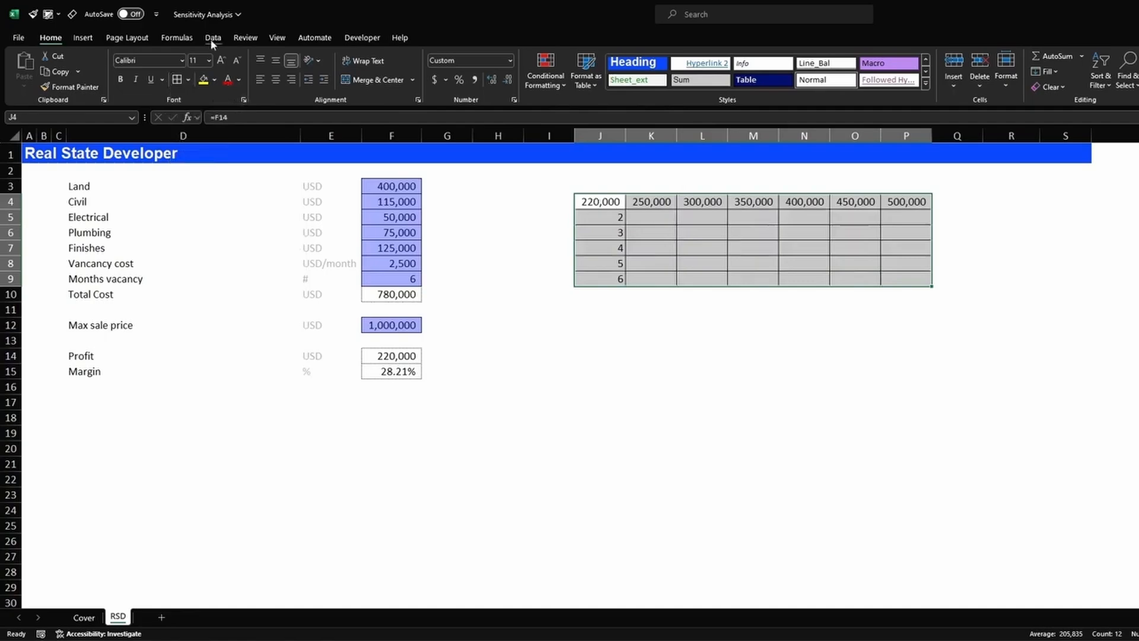
click(213, 38)
click(917, 79)
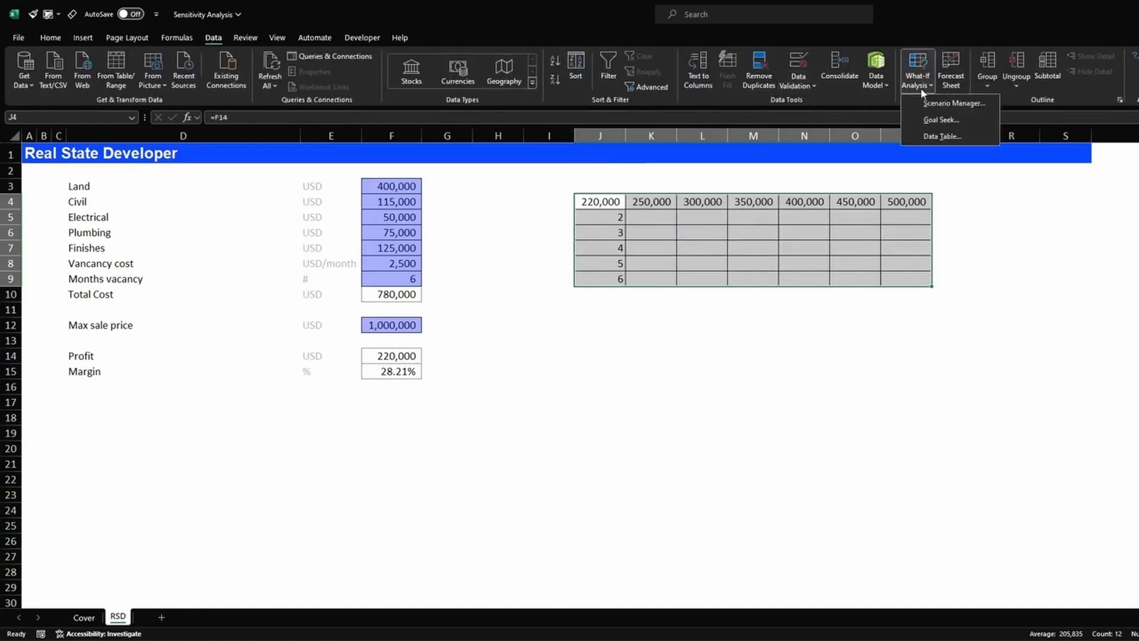
- Create a Data Table on J4:P9 with row input $F$3 and column input $F$9
click(976, 134)
drag(637, 338, 687, 318)
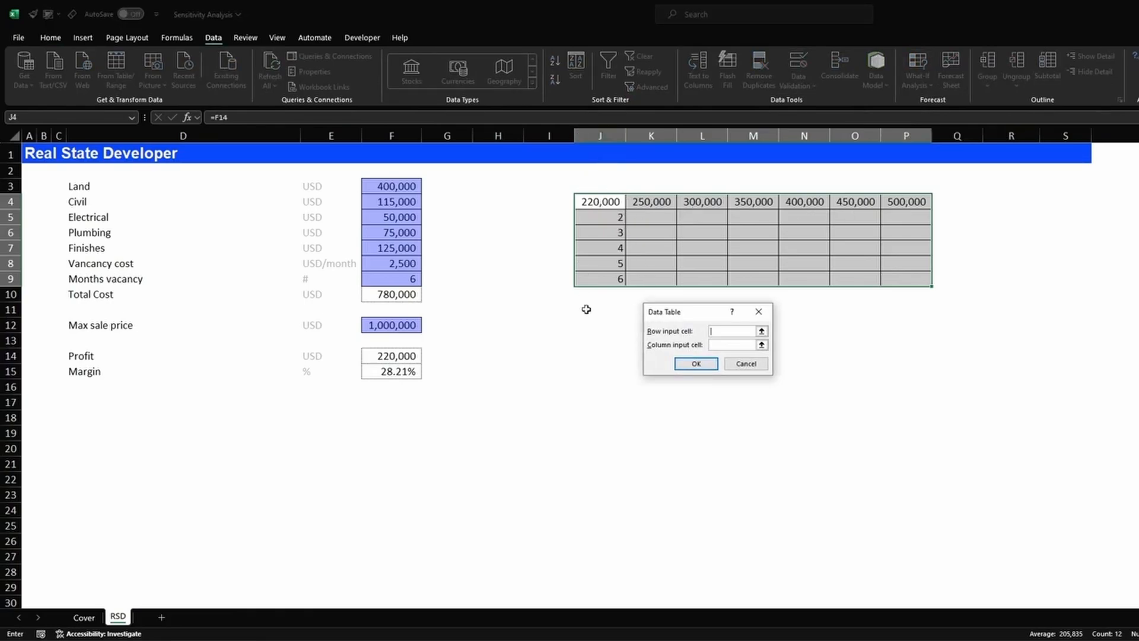
click(731, 345)
click(399, 187)
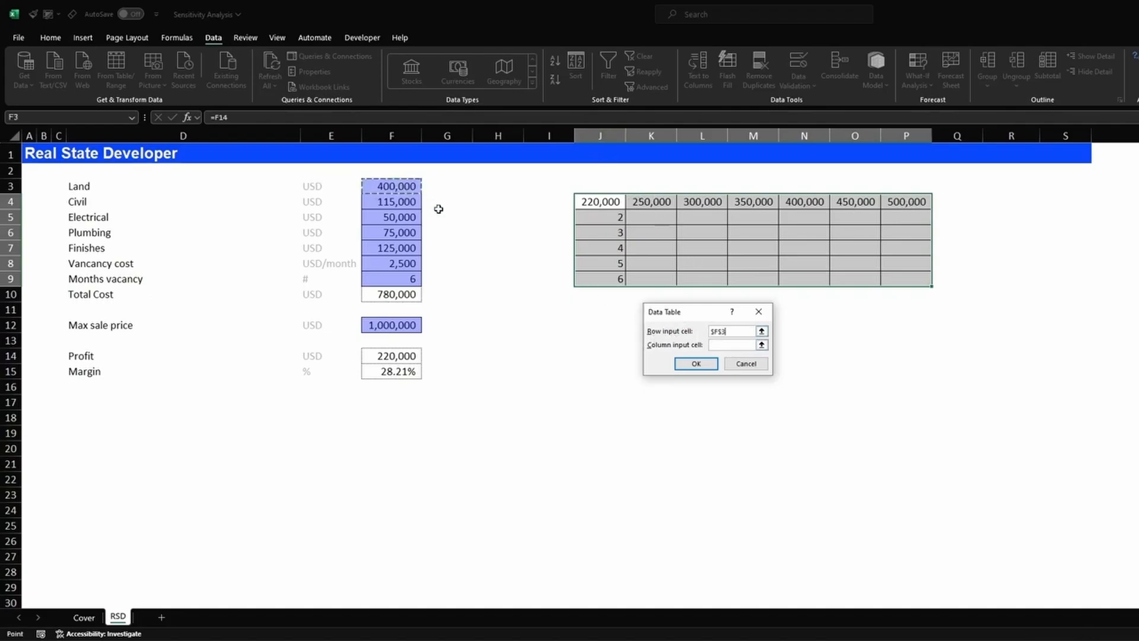
click(746, 344)
click(401, 279)
click(694, 364)
- Apply Comma style to the computed profits in K5:P9
drag(650, 217, 914, 279)
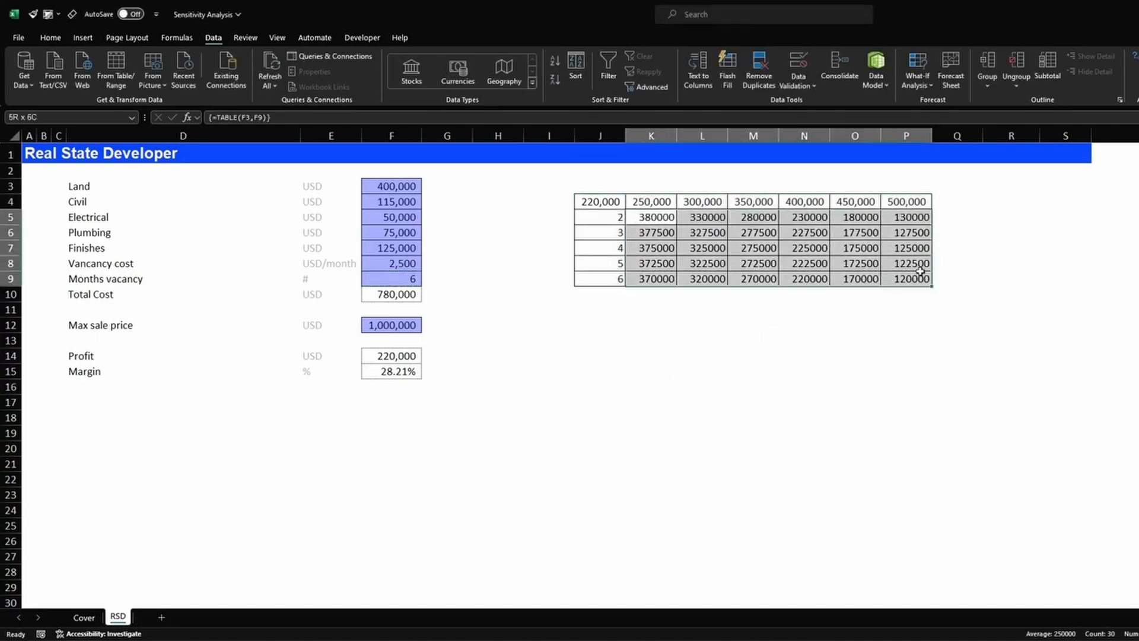
click(51, 14)
click(137, 50)
click(609, 327)
drag(659, 218, 908, 278)
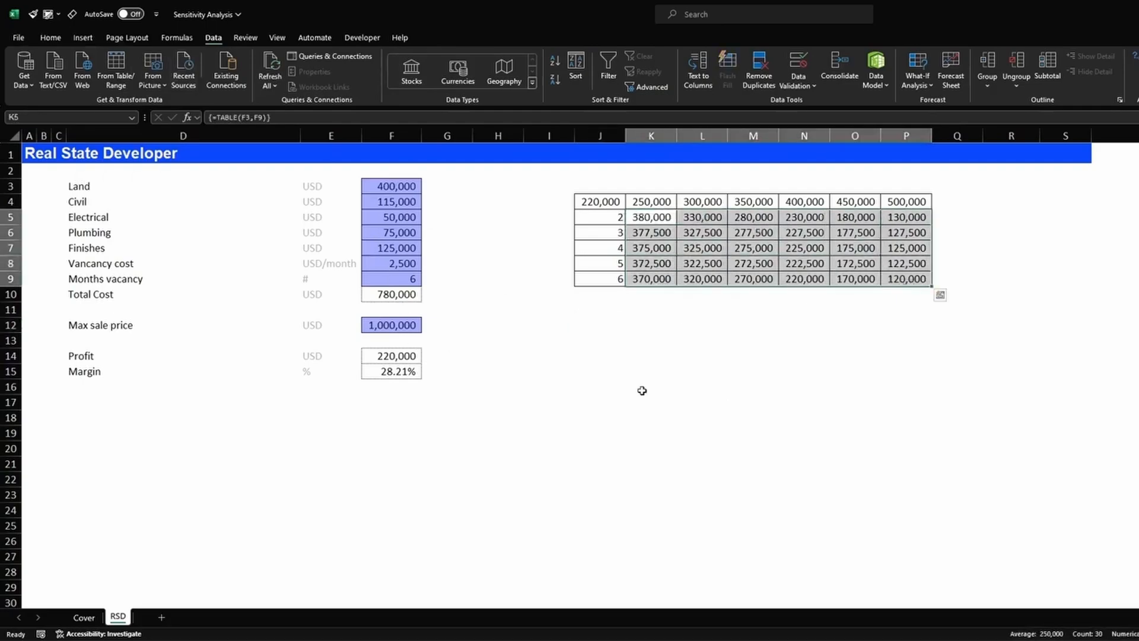
- Compare the table's 6-month, 400,000 entry with the current Profit in F14
click(465, 372)
click(376, 185)
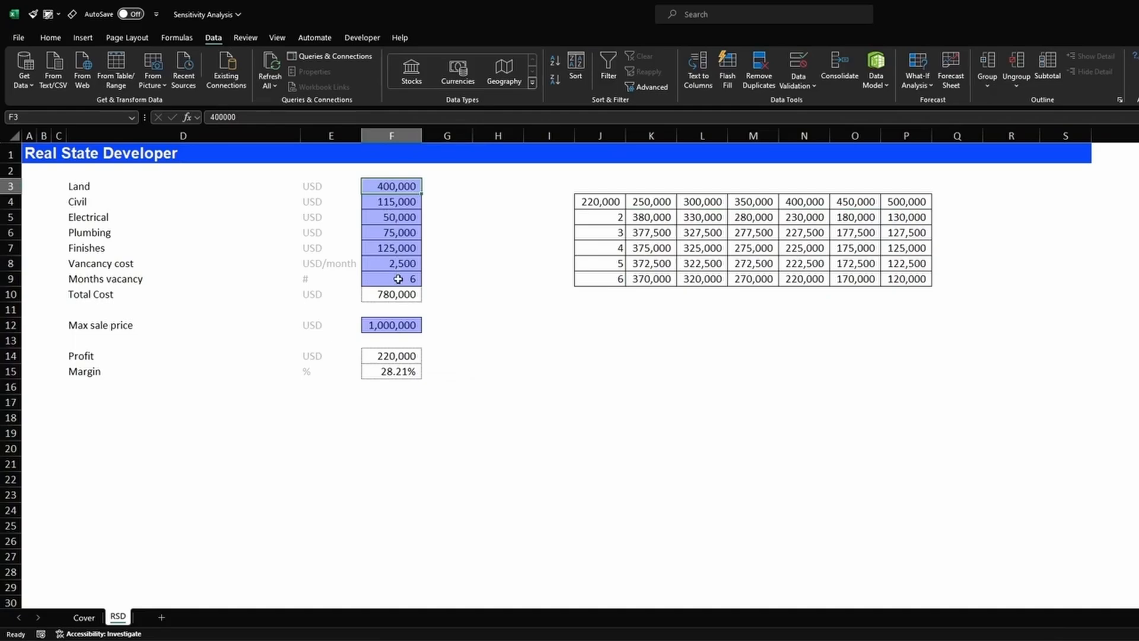
drag(603, 280, 904, 280)
drag(805, 202, 833, 279)
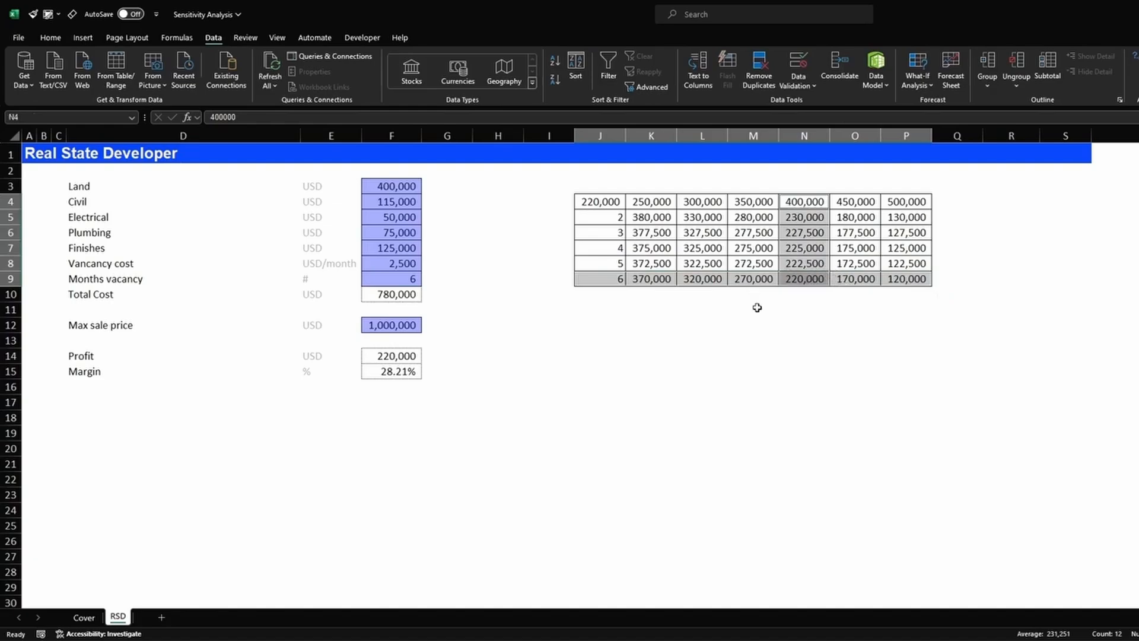
ctrl+click(407, 355)
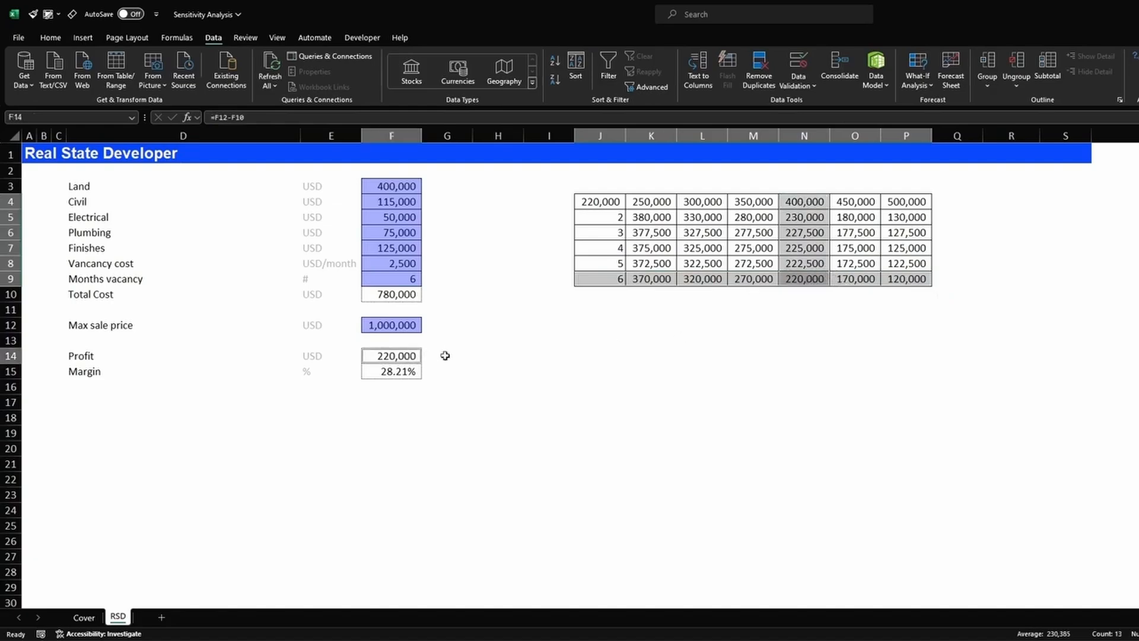
- Set Land cost F3 to 300,000 and Months vacancy F9 to 5
click(392, 180)
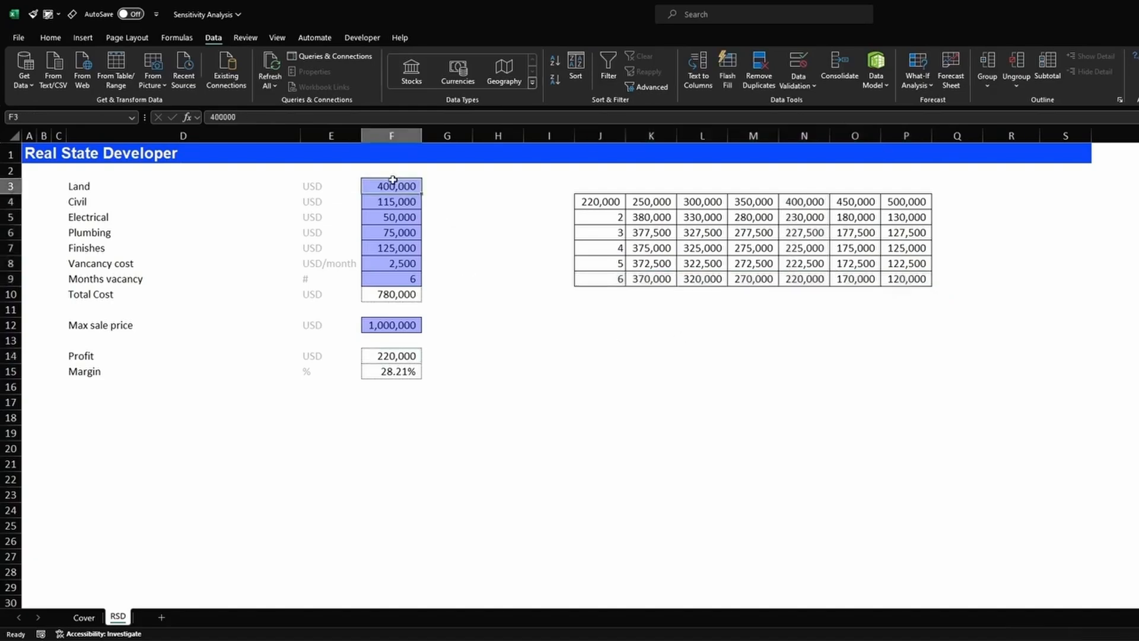
double_click(393, 180)
text(300000)
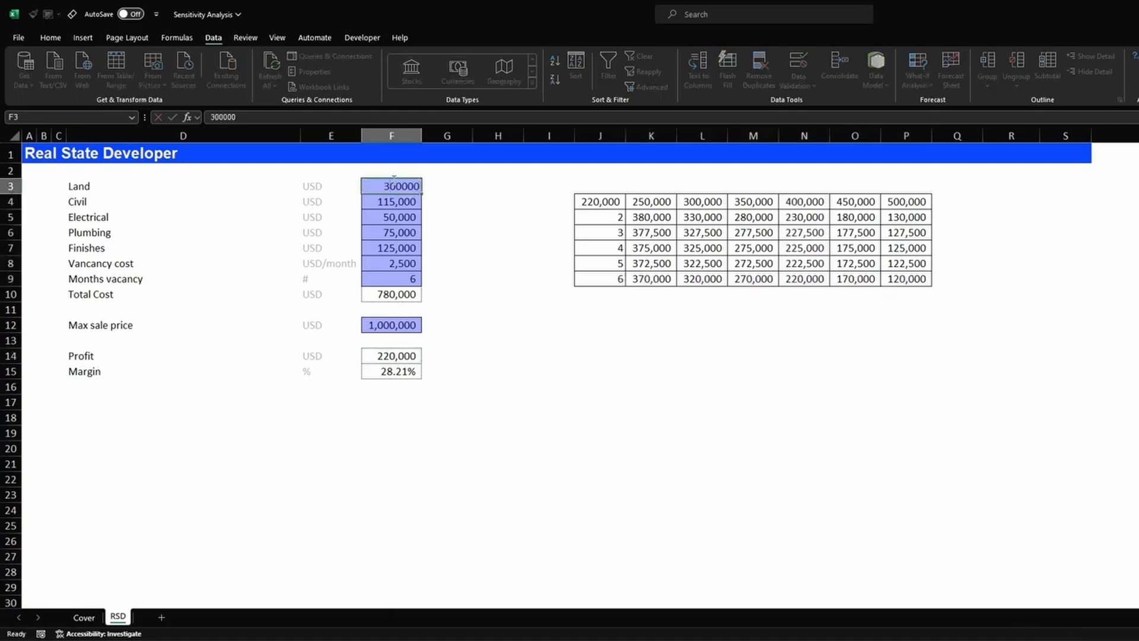
key(Return)
key(Return)
key(Return)
key(Return)
key(Return)
key(Return)
text(5)
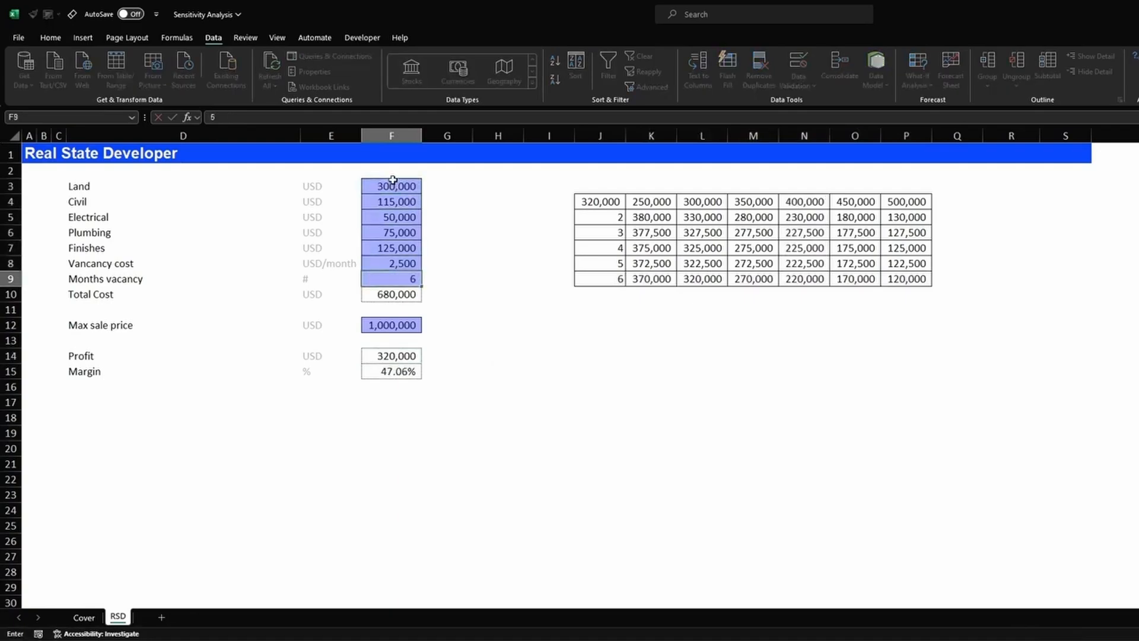
key(Return)
- Confirm Profit 322,500 matches the table's 5-month, 300,000 entry
click(392, 355)
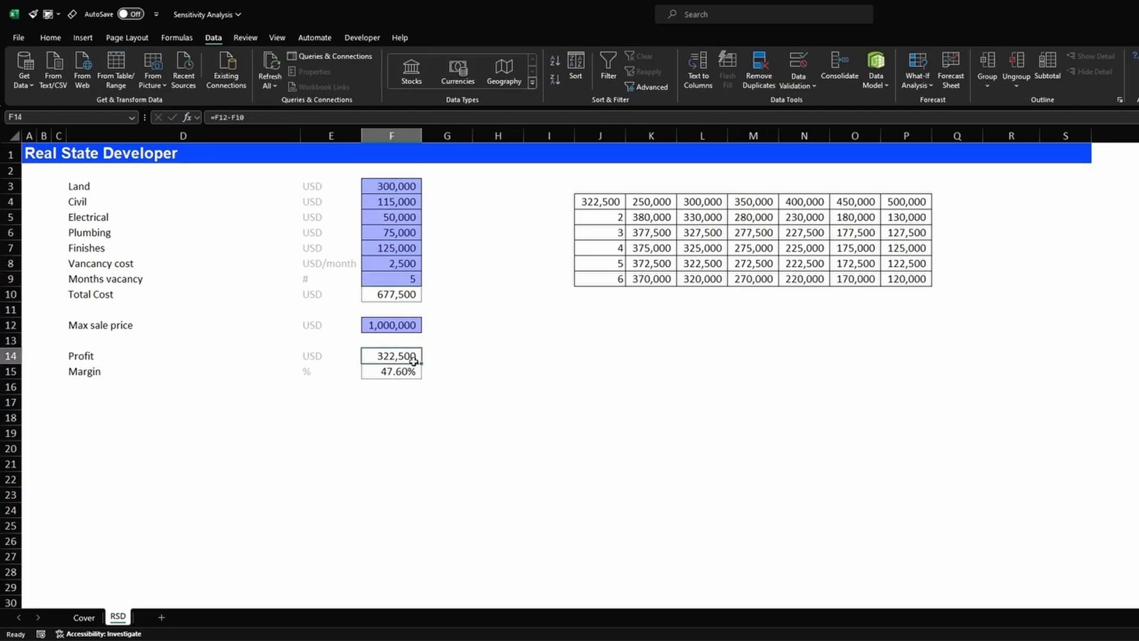
drag(602, 263, 910, 265)
drag(706, 201, 703, 301)
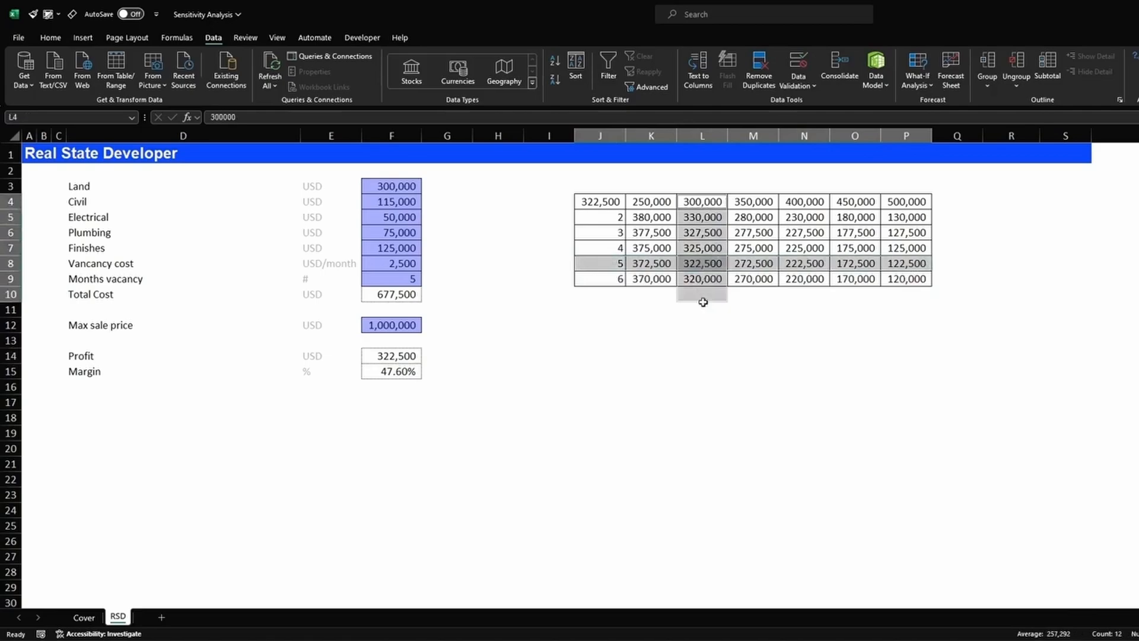